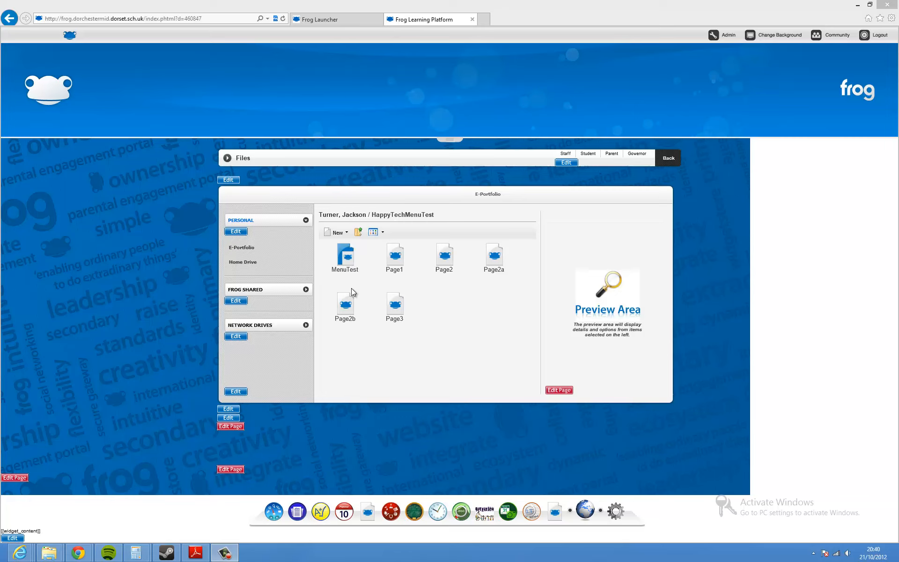
Open Page1 for editing, add a Text and Pictures block reading "Page1" above its menus, and select that text for formatting.
click(395, 258)
double_click(393, 272)
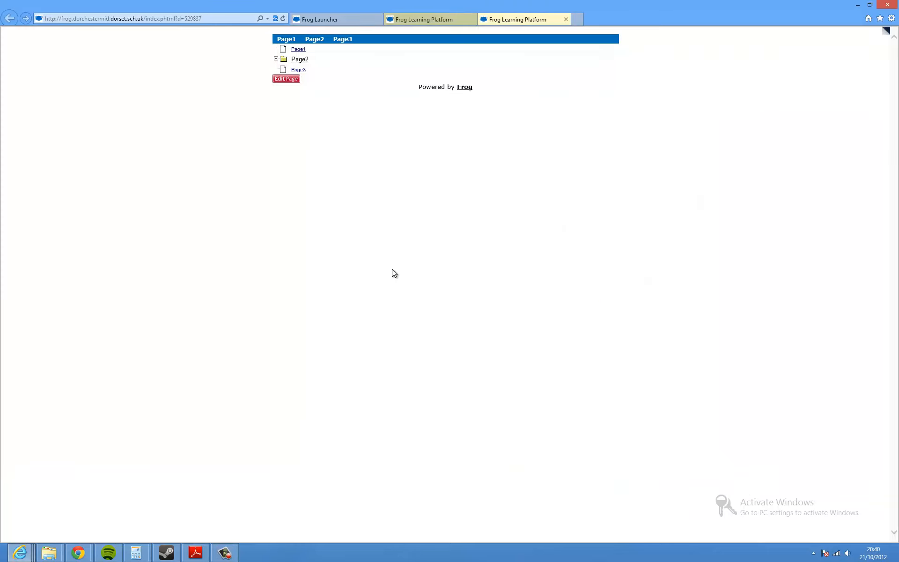
click(287, 79)
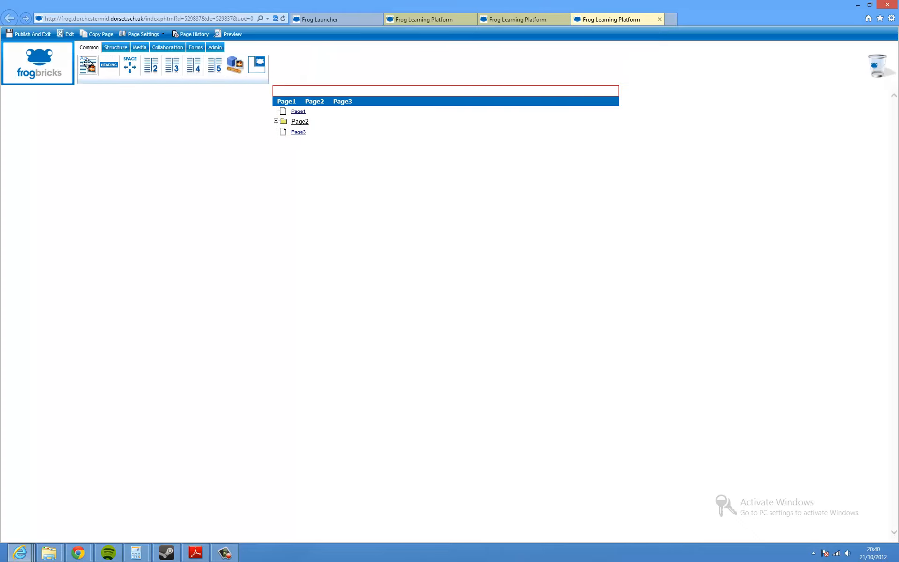
drag(87, 64, 286, 89)
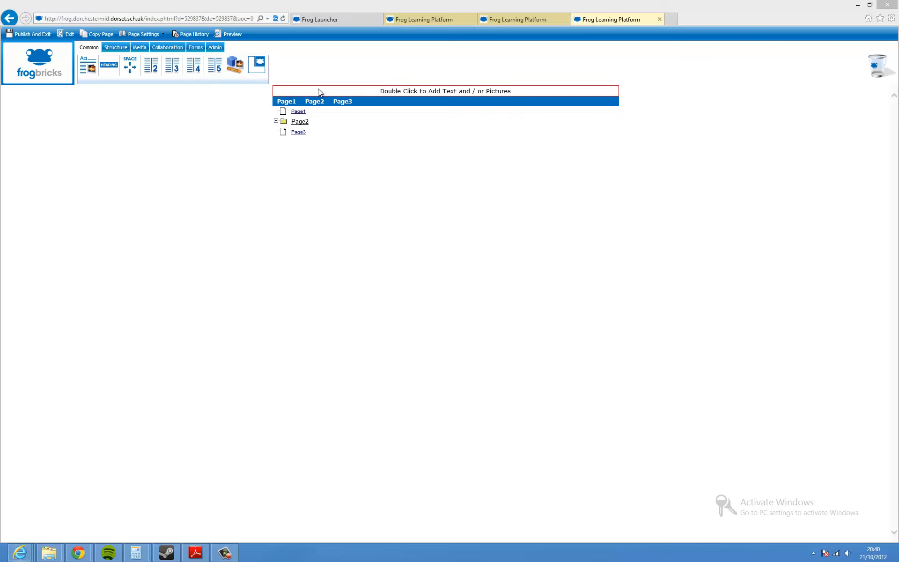
double_click(319, 90)
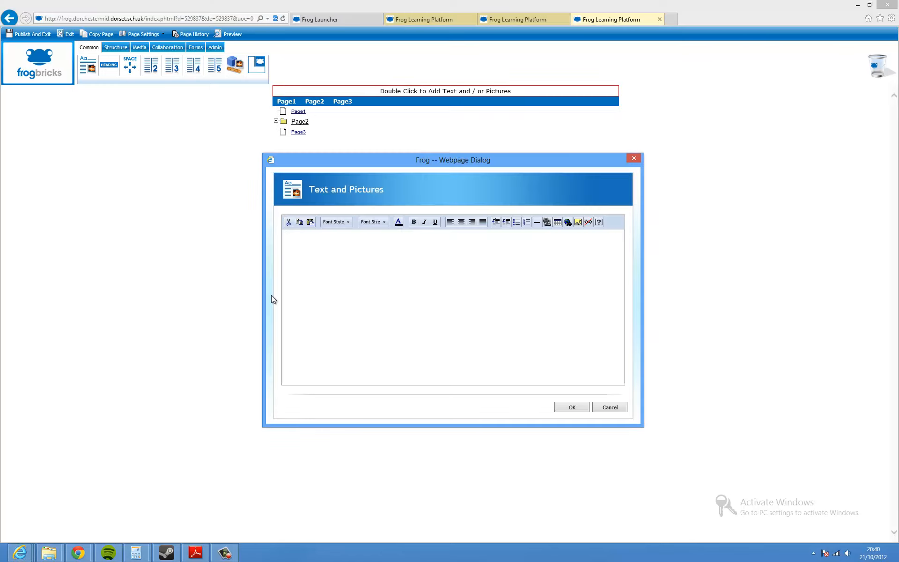
text(Page1)
drag(329, 236, 264, 235)
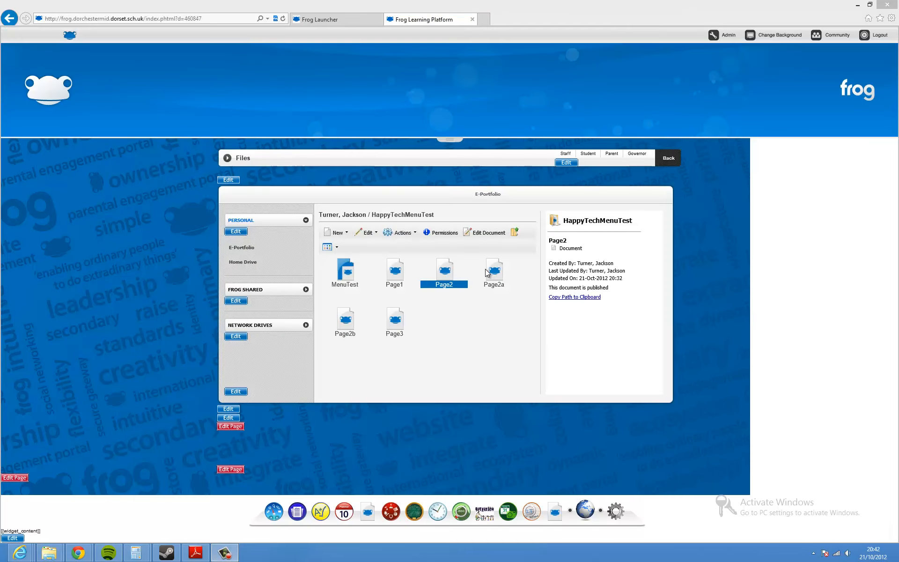
Open the published Page1 to check its heading and menus, and close it again.
click(422, 305)
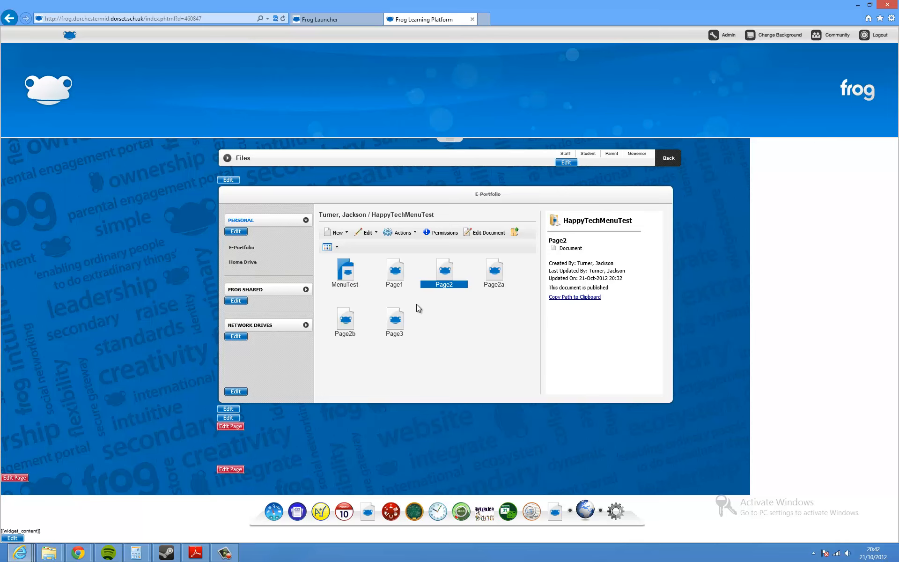
double_click(400, 275)
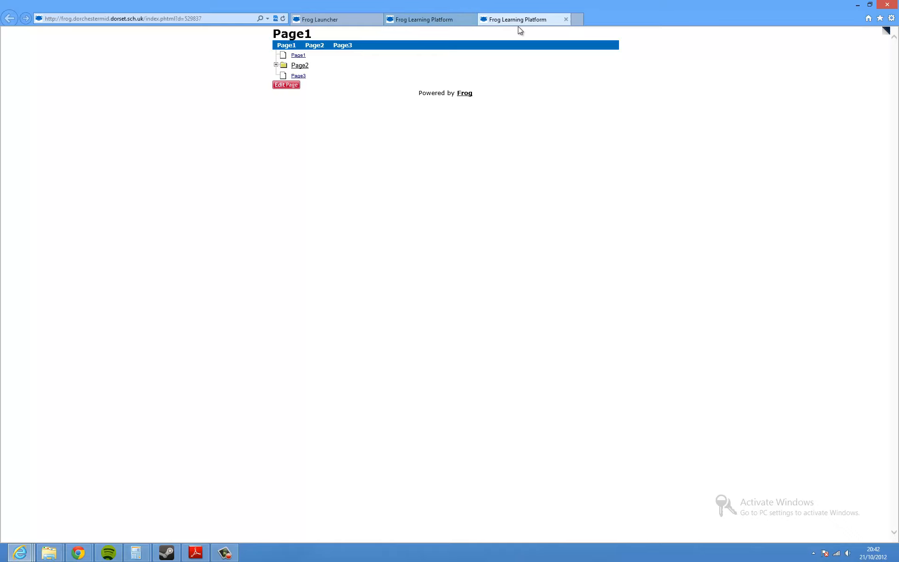
click(566, 19)
Open Page2, expand the Page2 branch of its tree menu, try the Page2b link and close the page.
double_click(439, 275)
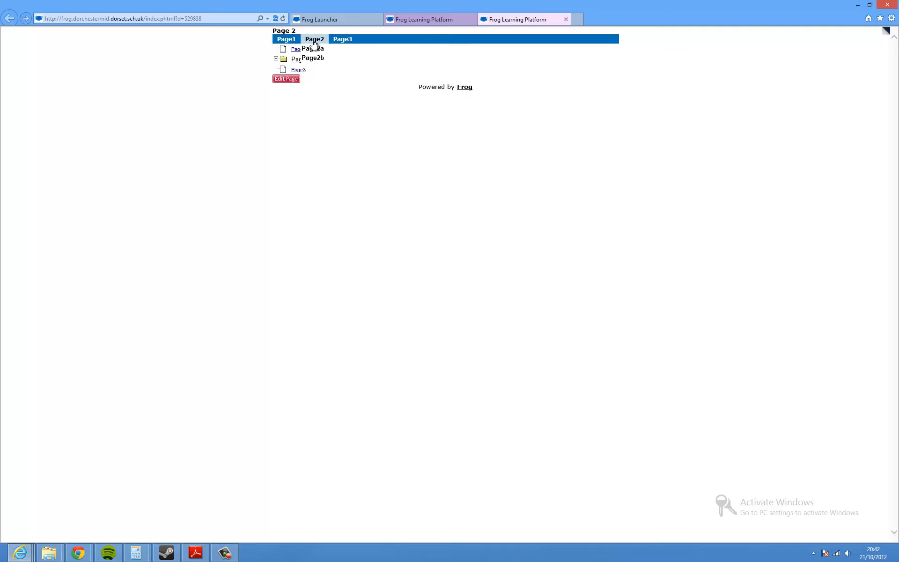
click(276, 59)
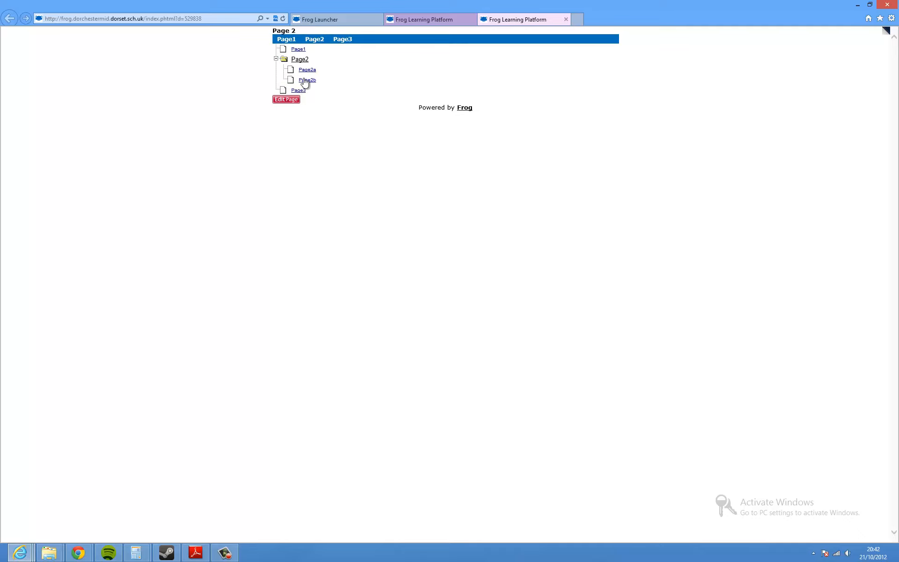
click(307, 80)
click(534, 21)
click(566, 19)
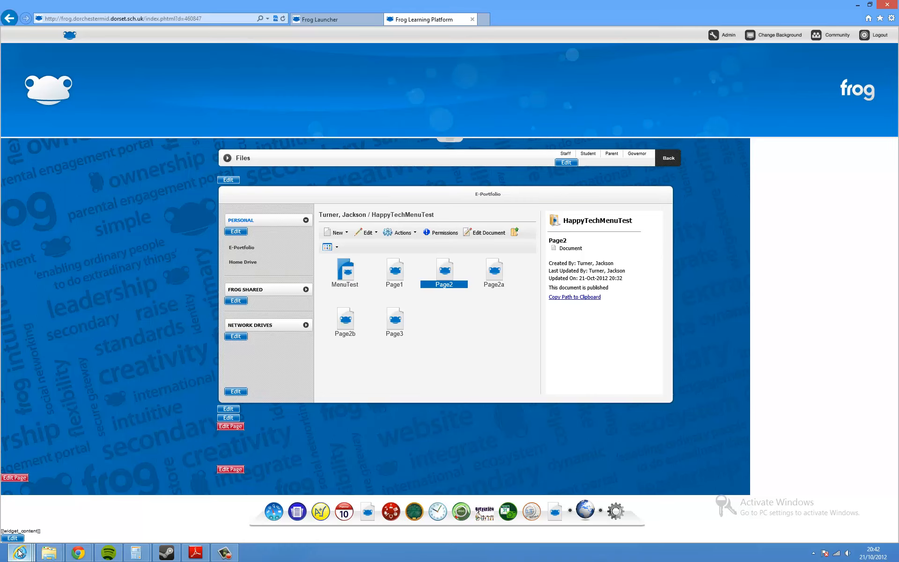
Switch to the Frog document manager window, open HappyTechMenu for editing and expand the sub-items of its Page2 entry.
mouse_move(19, 552)
click(154, 496)
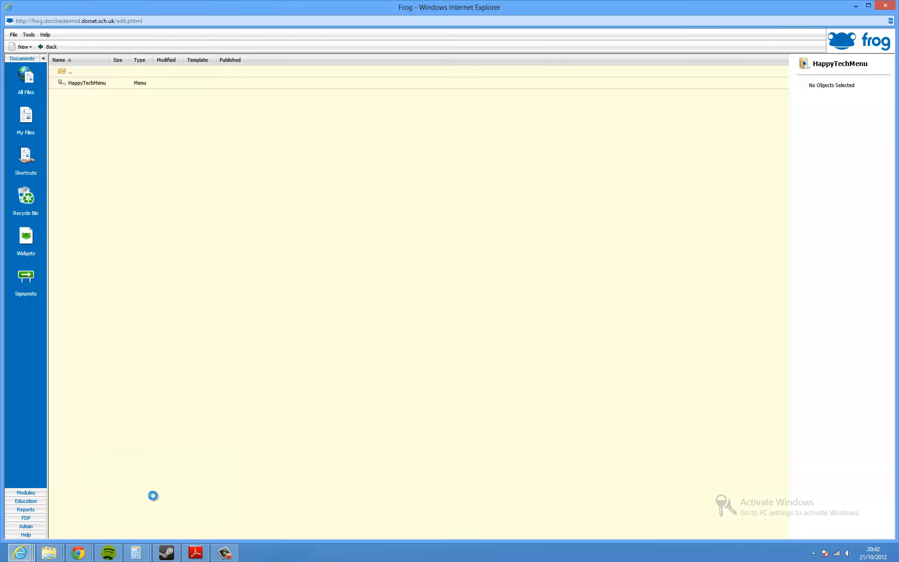
double_click(80, 85)
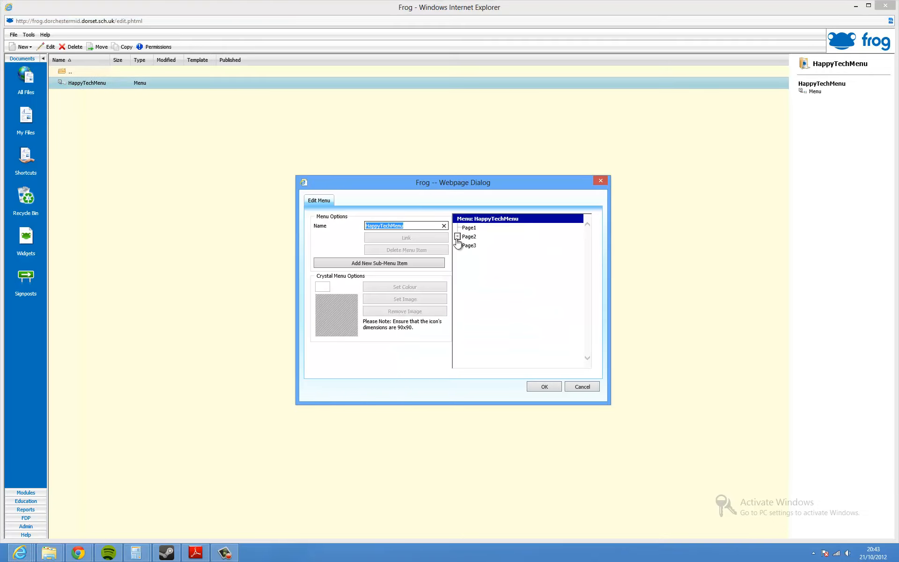
click(469, 237)
click(457, 236)
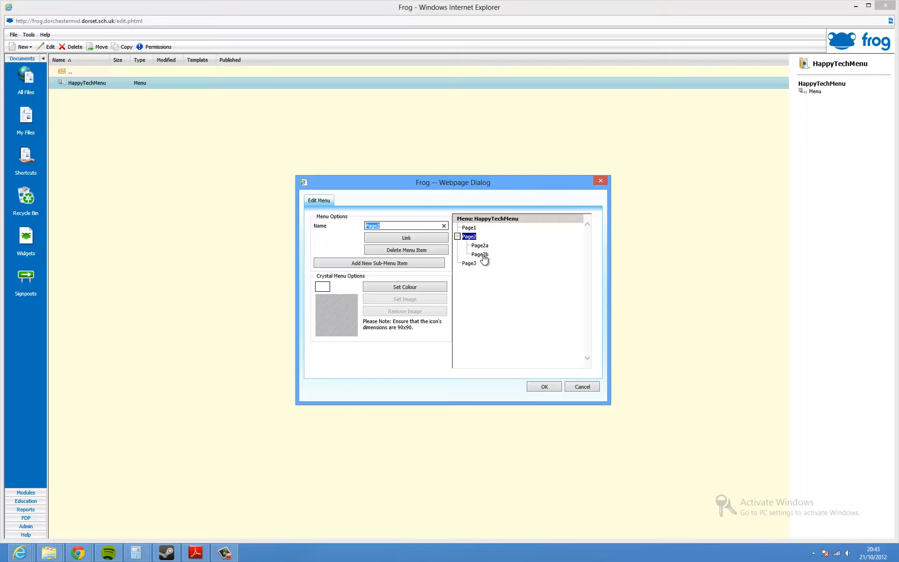
Link the Page1 menu item to the Page1 document in the HappyTechMenuTest folder.
click(472, 229)
click(426, 238)
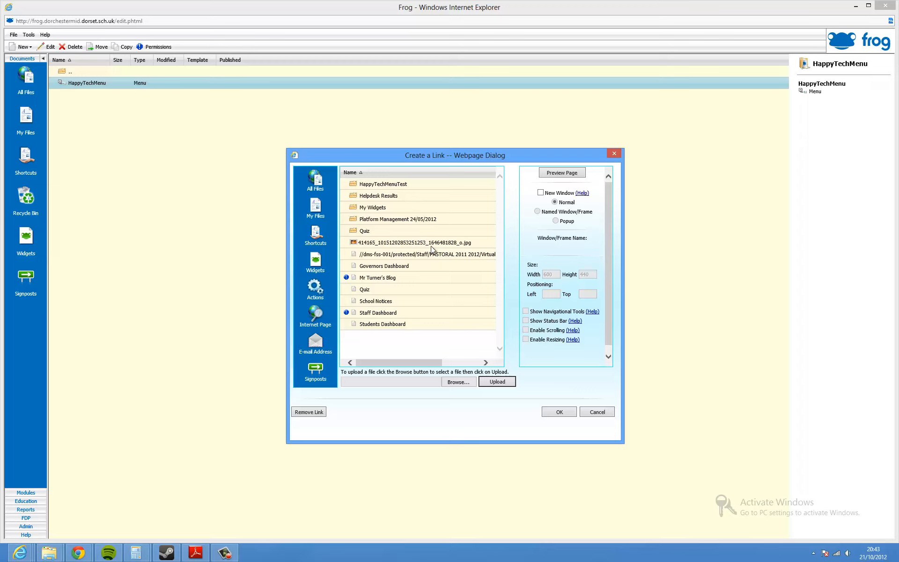
double_click(381, 184)
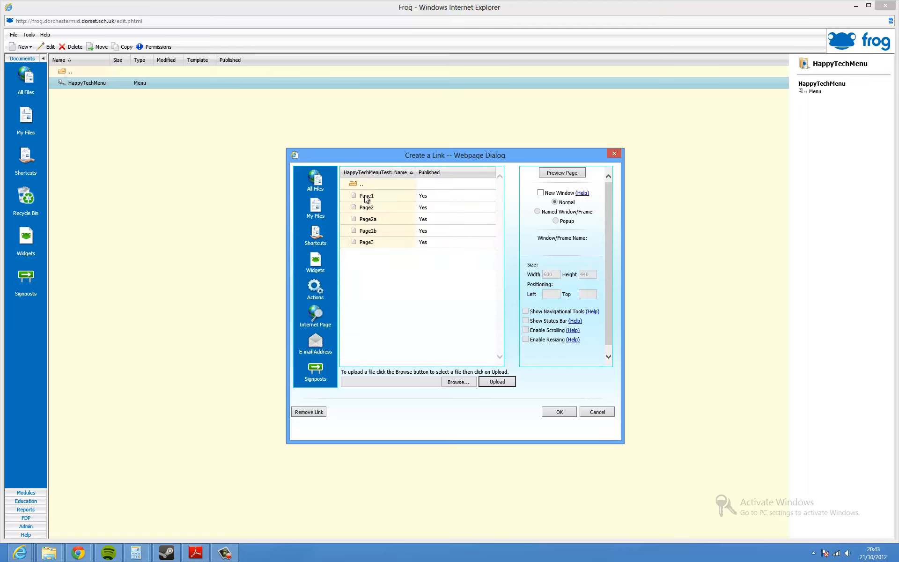
click(365, 196)
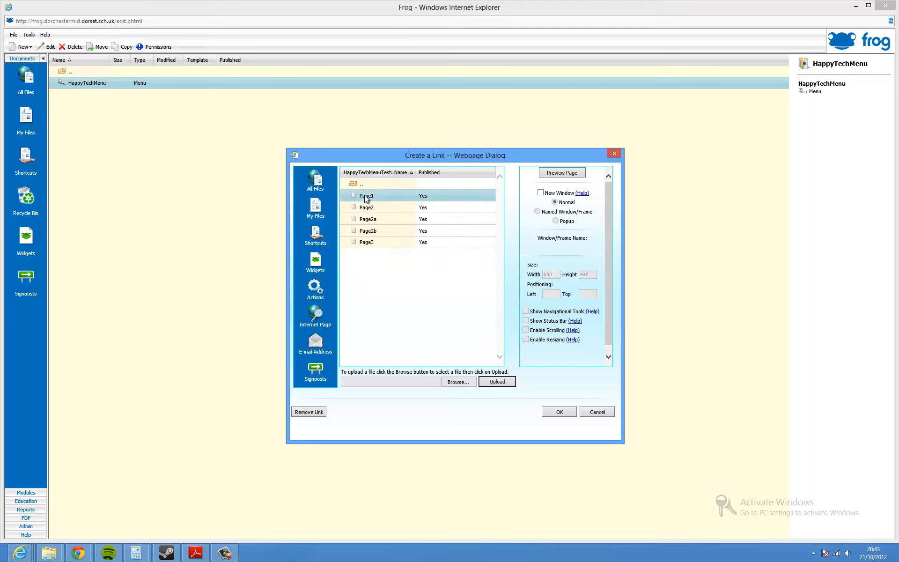
click(550, 412)
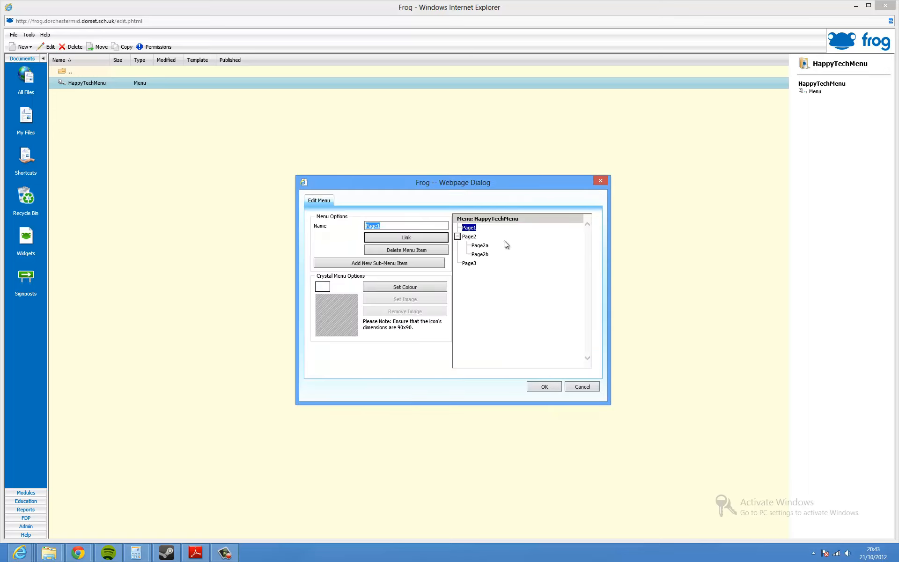
Link the Page2 menu item to the Page2 document in the HappyTechMenuTest folder.
click(470, 238)
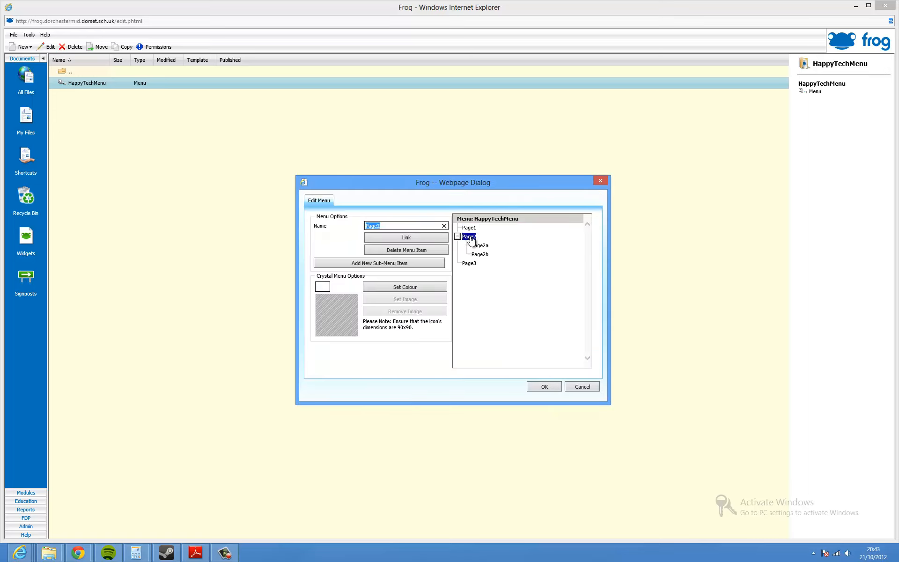
click(444, 237)
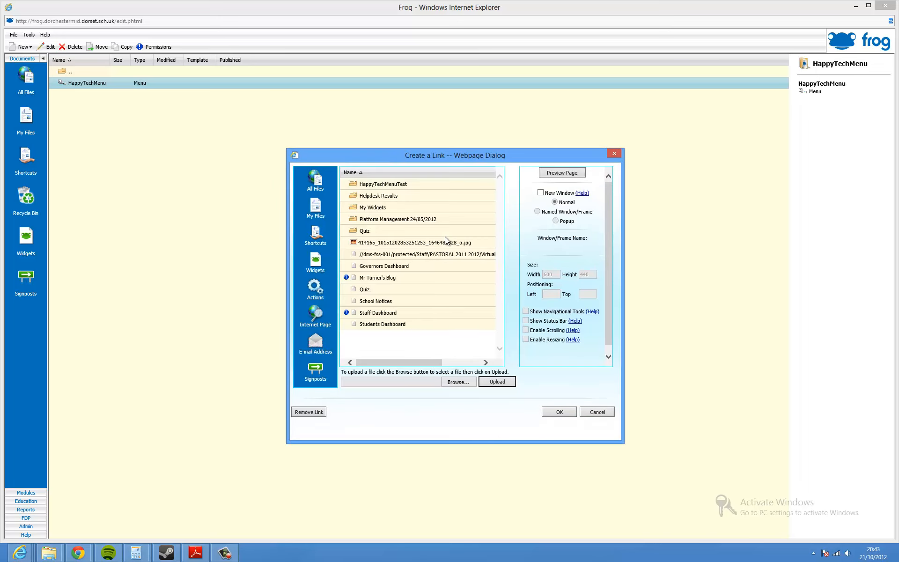
double_click(370, 185)
click(364, 209)
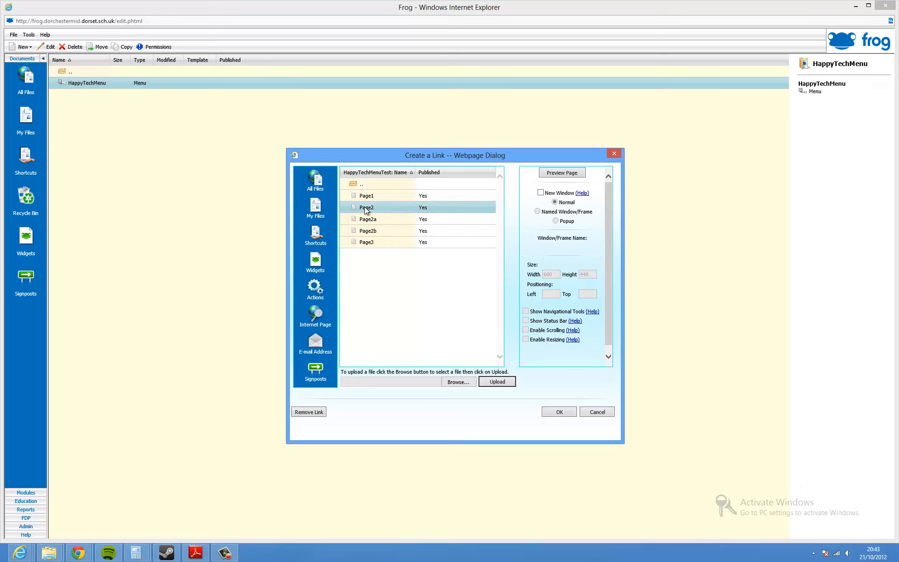
click(551, 415)
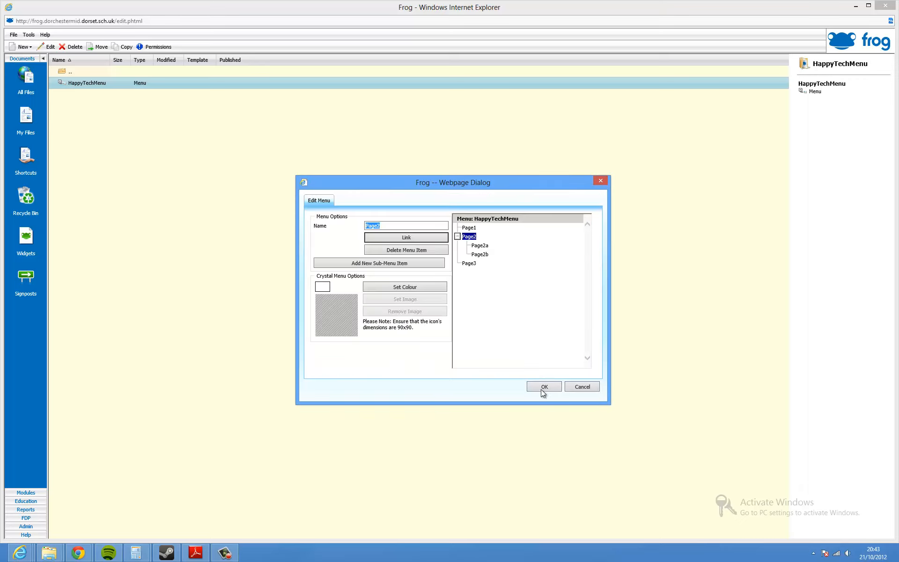
Link the Page2a sub-menu item to its page in the HappyTechMenuTest folder, and save HappyTechMenu.
click(481, 247)
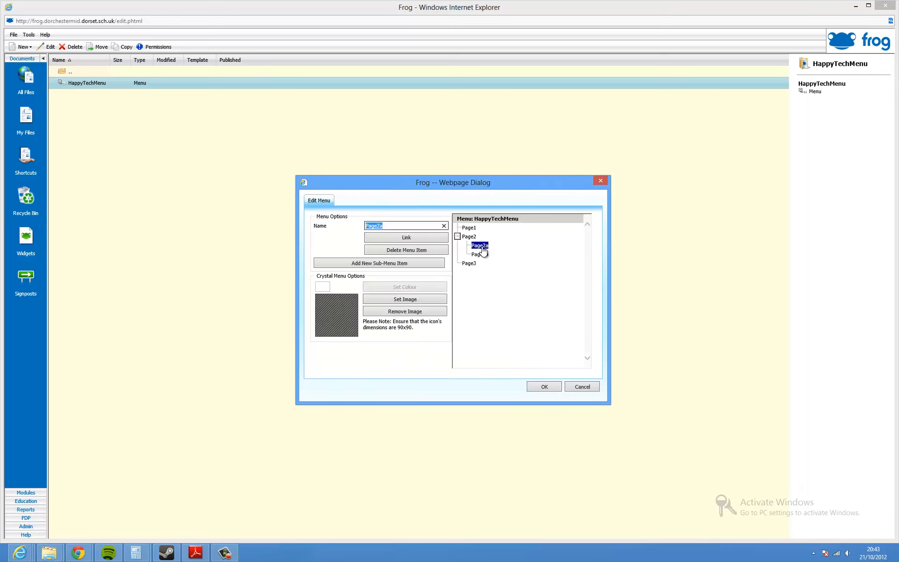
click(420, 237)
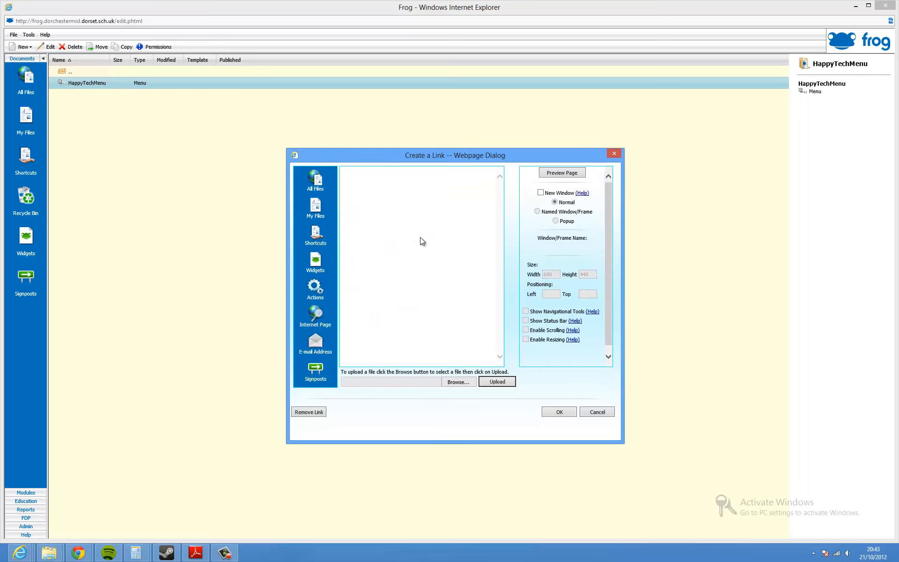
double_click(357, 186)
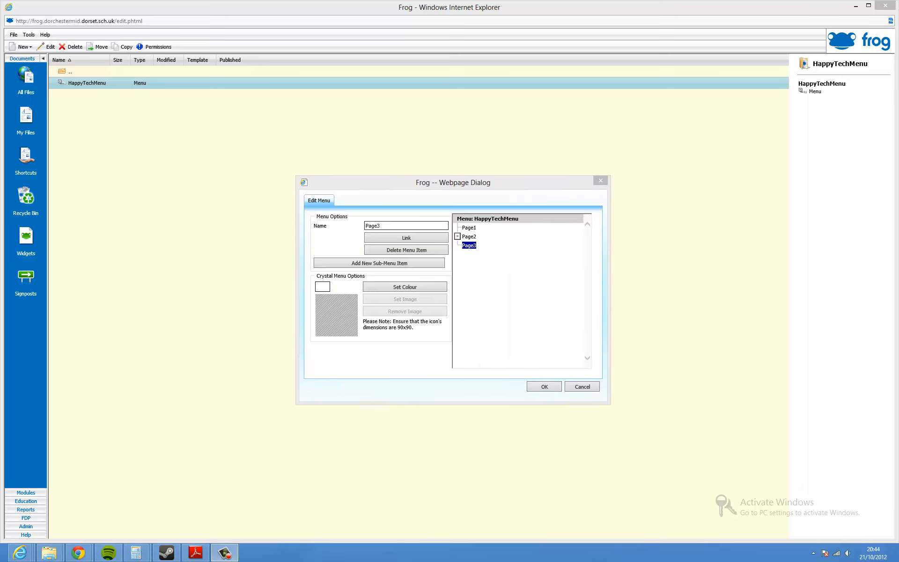
click(457, 236)
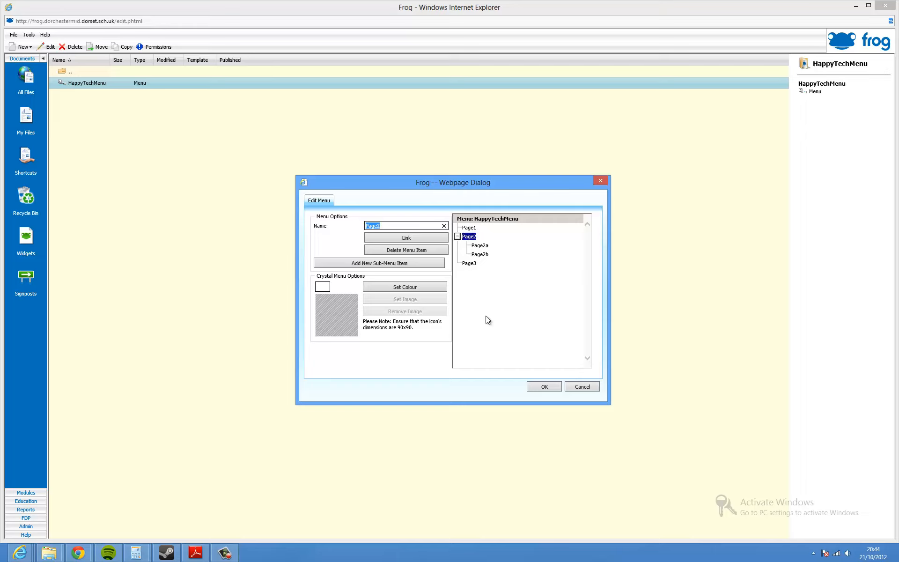
click(544, 386)
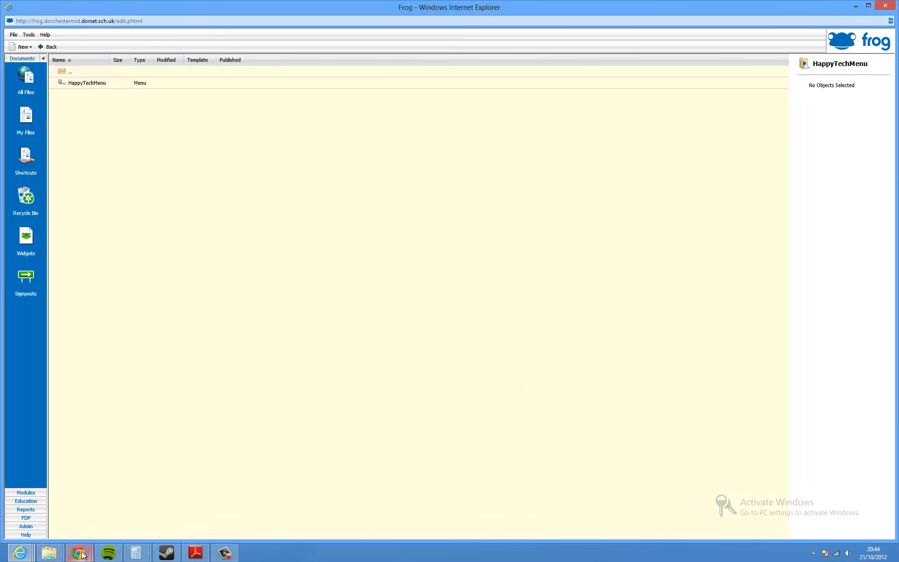
Return to the E-Portfolio browser window and open Page1 from the HappyTechMenuTest folder.
mouse_move(83, 554)
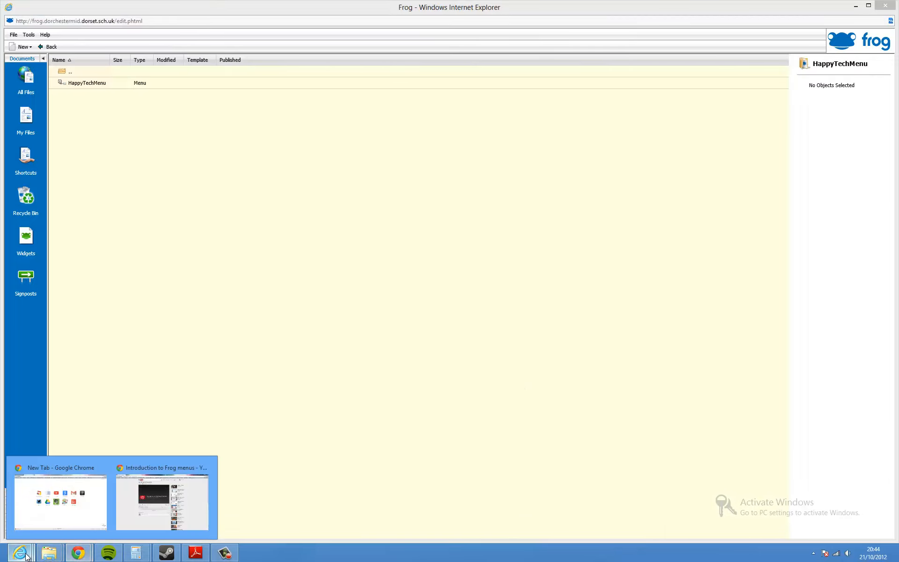
mouse_move(19, 553)
click(251, 497)
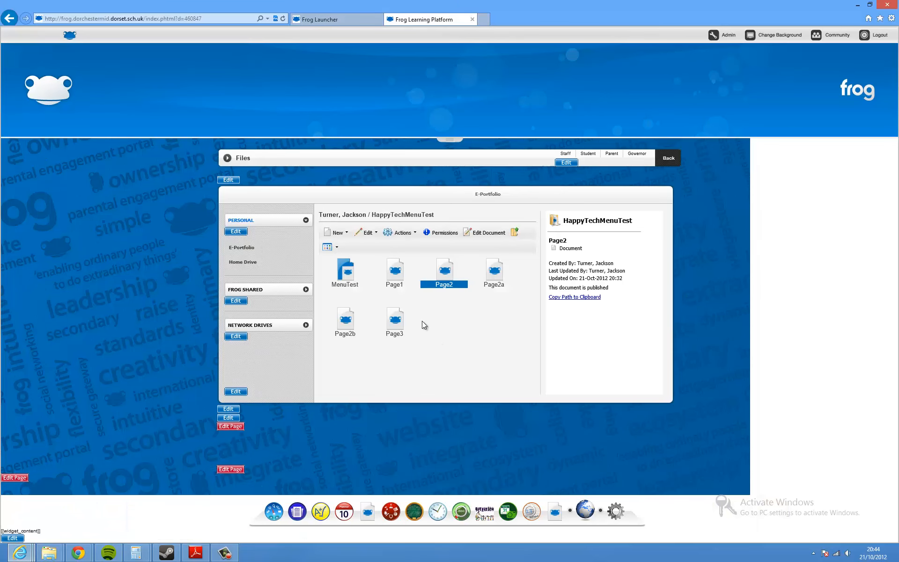
double_click(396, 275)
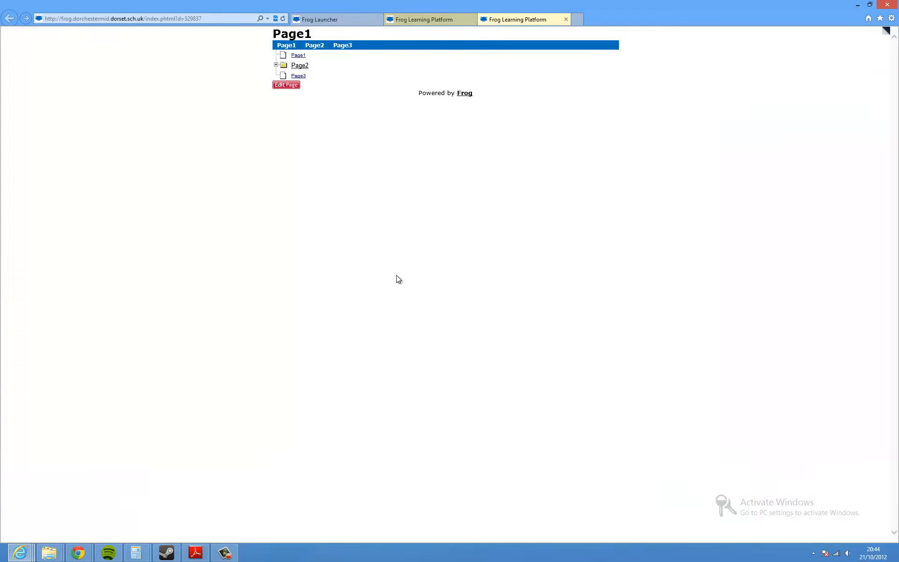
Test the horizontal menu bar by following its Page2 and Page3 links and the Page2a and Page2b sub-menu links.
click(311, 48)
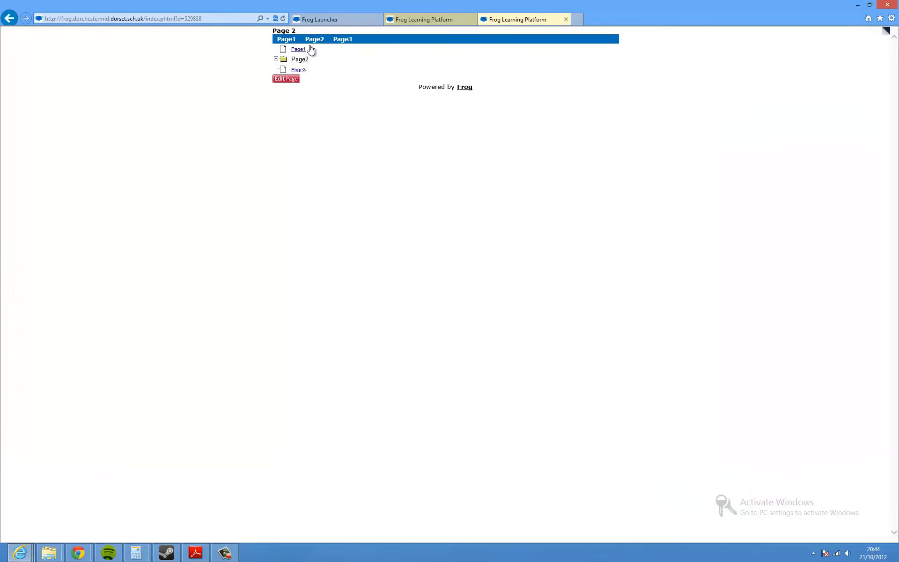
click(340, 41)
mouse_move(317, 42)
click(318, 52)
click(321, 41)
mouse_move(316, 41)
click(314, 58)
Test the tree menu by following its Page2, Page2a, Page2b, Page1 and Page3 links, ending on Page1.
click(298, 59)
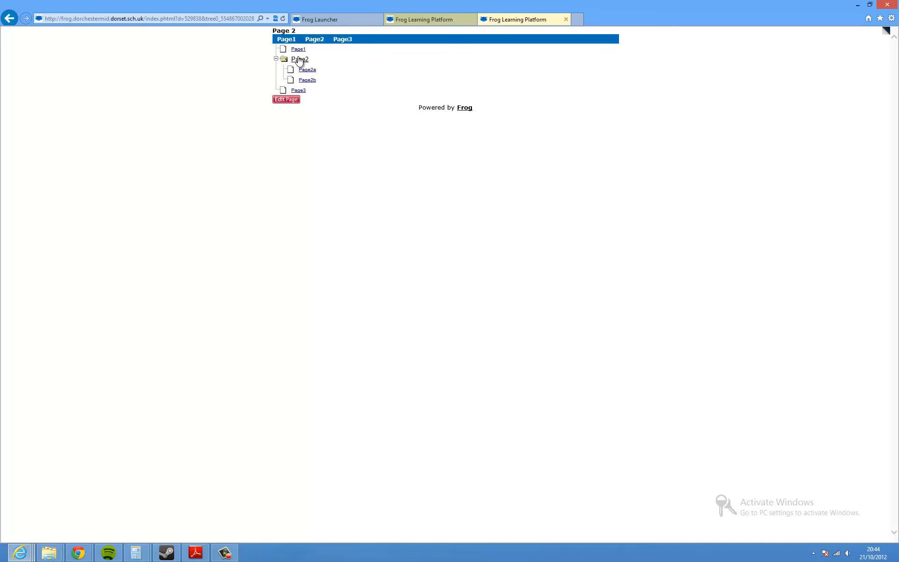
click(307, 70)
click(305, 81)
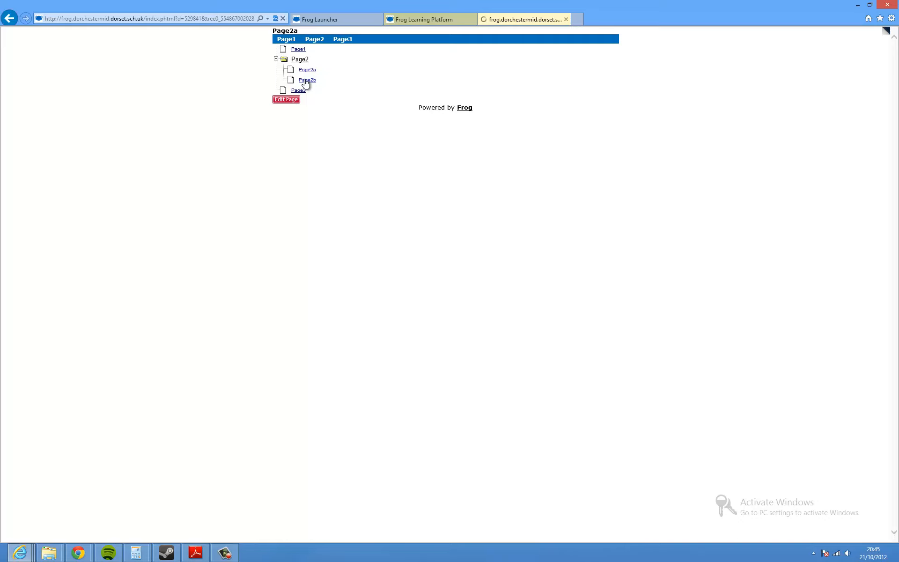
click(295, 49)
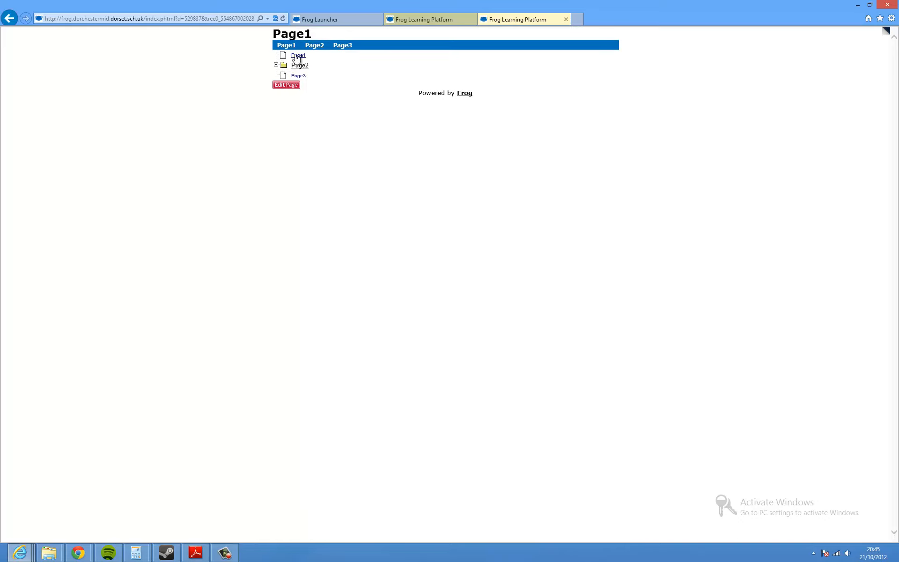
click(297, 76)
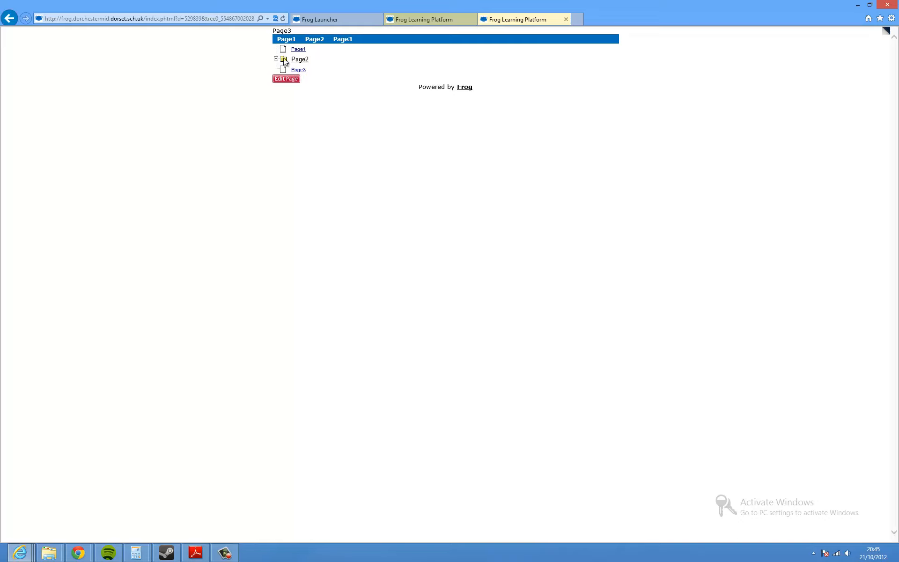
click(297, 49)
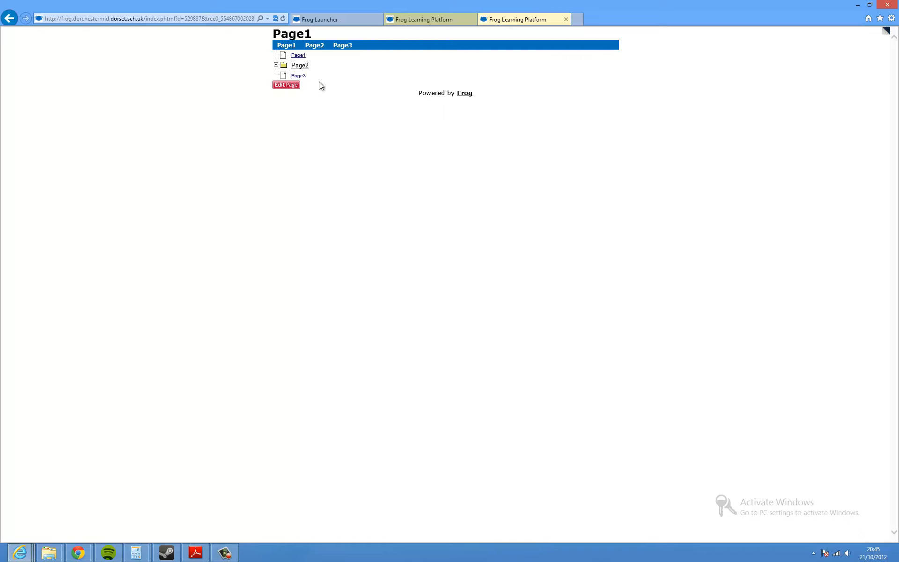
Switch back to the Frog file manager window, open HappyTechMenu for editing, and add a top-level menu item named Google.
mouse_move(319, 49)
click(19, 552)
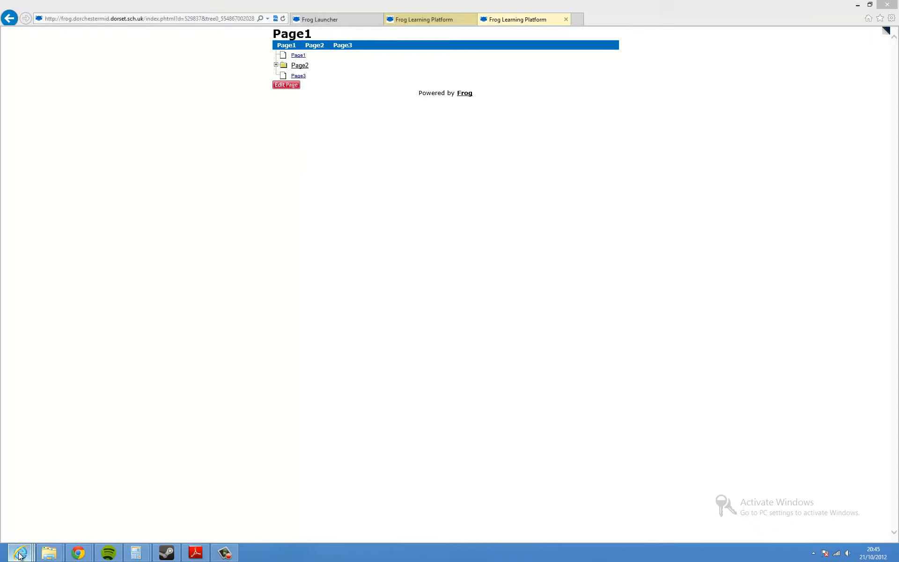
click(158, 494)
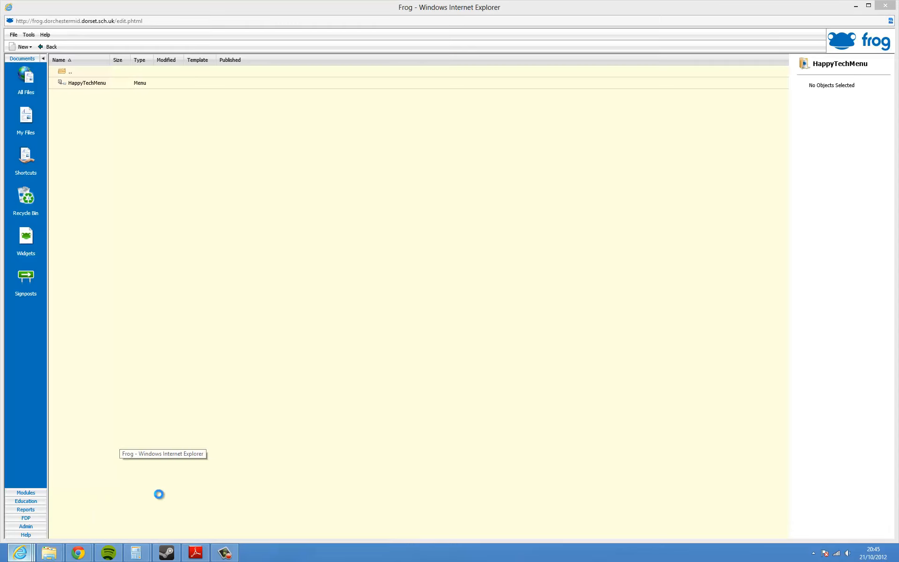
double_click(87, 85)
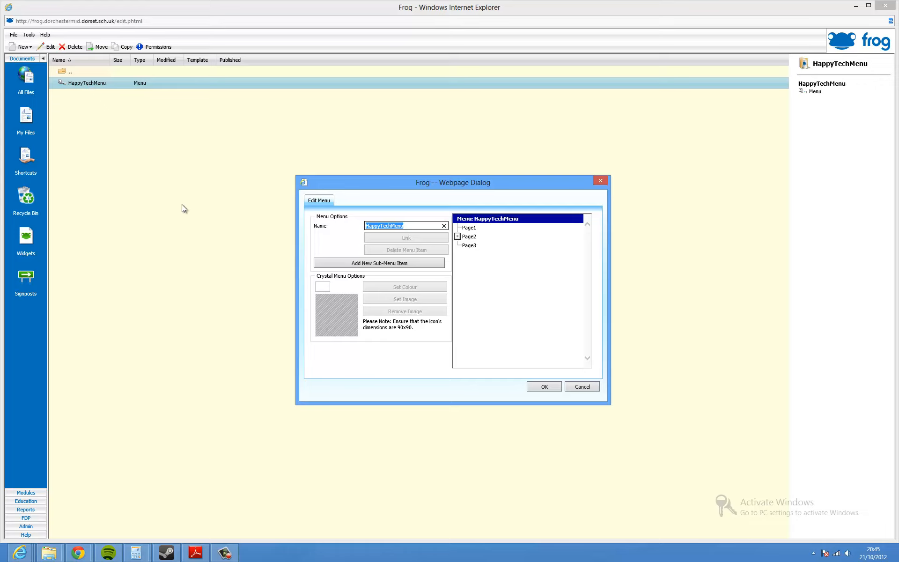
click(404, 261)
click(468, 254)
text(Google)
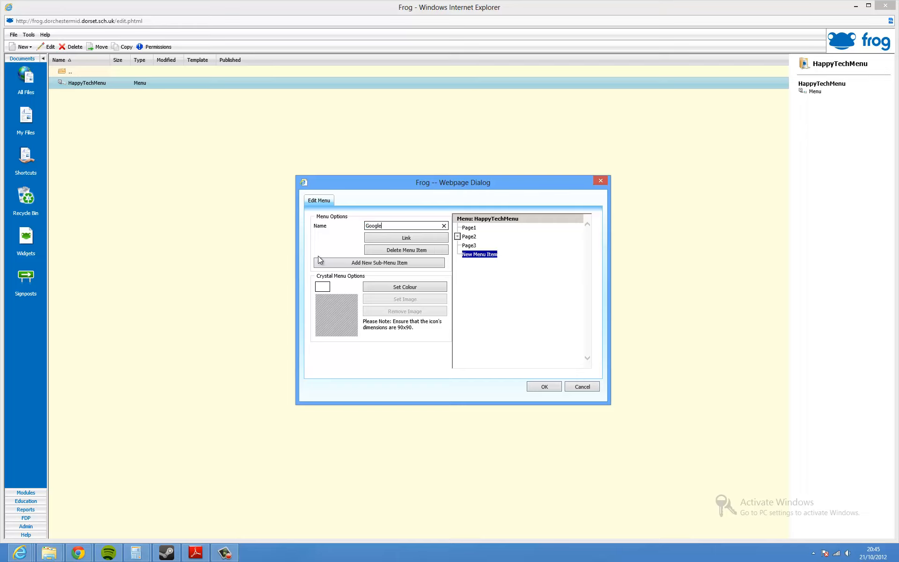
key(Return)
click(435, 240)
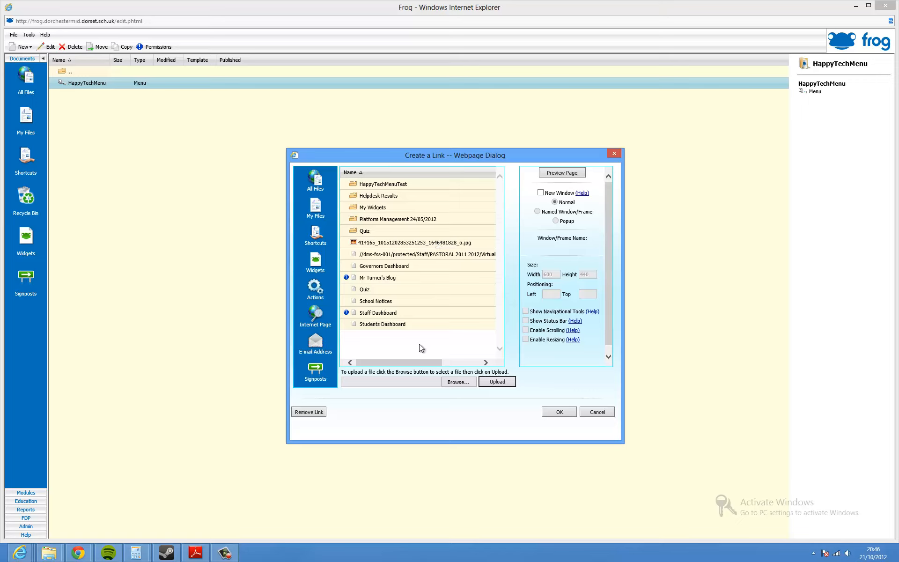
click(331, 325)
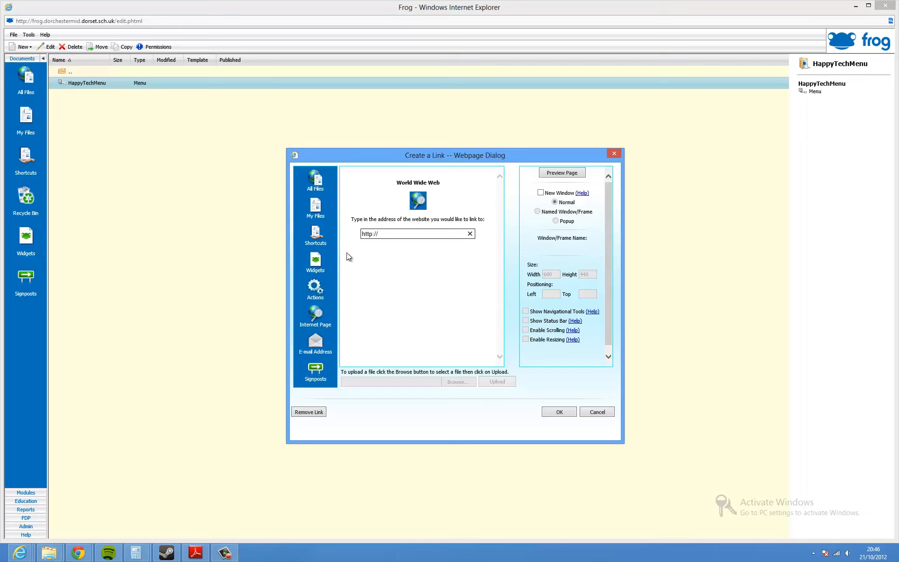
text(www.google.co.uk)
click(540, 192)
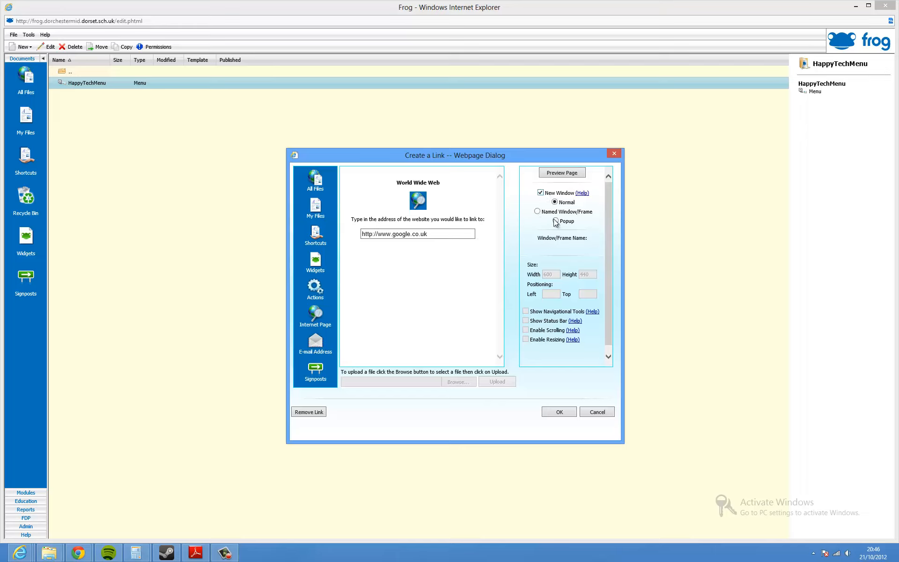
click(540, 192)
click(553, 412)
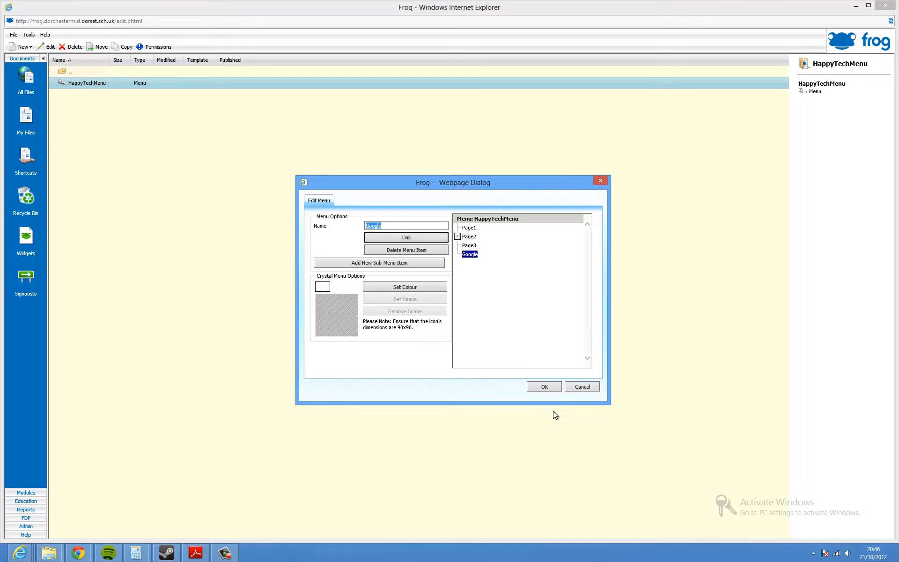
Add another top-level item to HappyTechMenu and name it My Home.
click(501, 303)
click(498, 219)
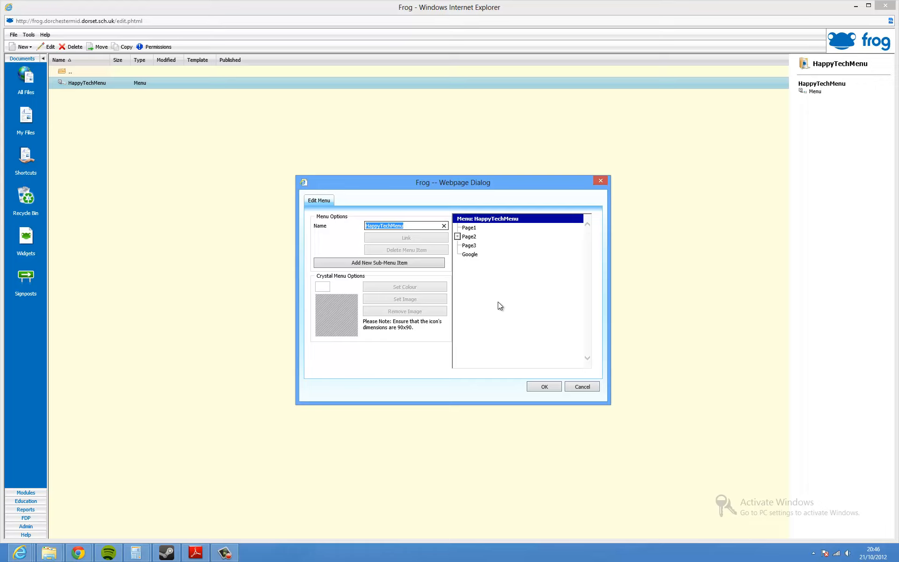
click(415, 263)
click(465, 262)
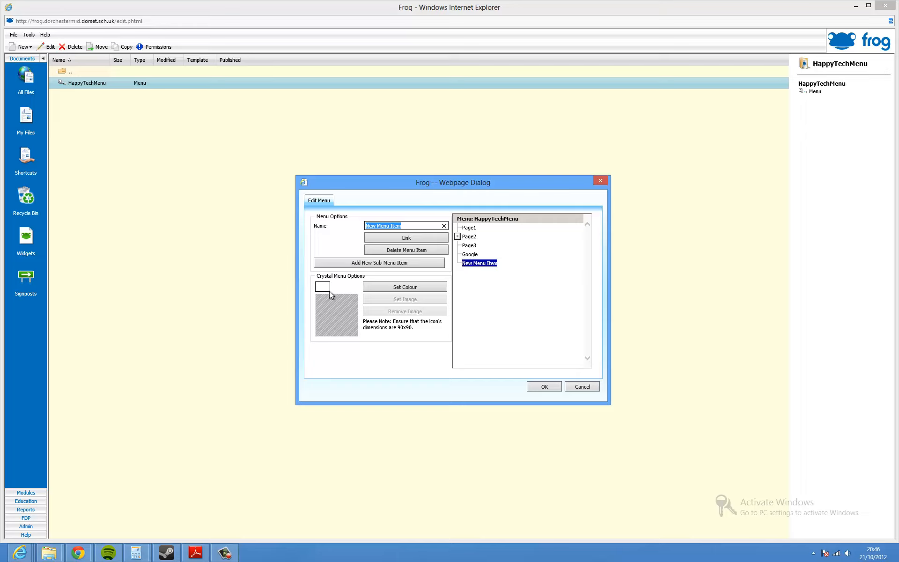
text(My Home)
Link the My Home item to the Go to Home Page action, and save HappyTechMenu.
click(380, 238)
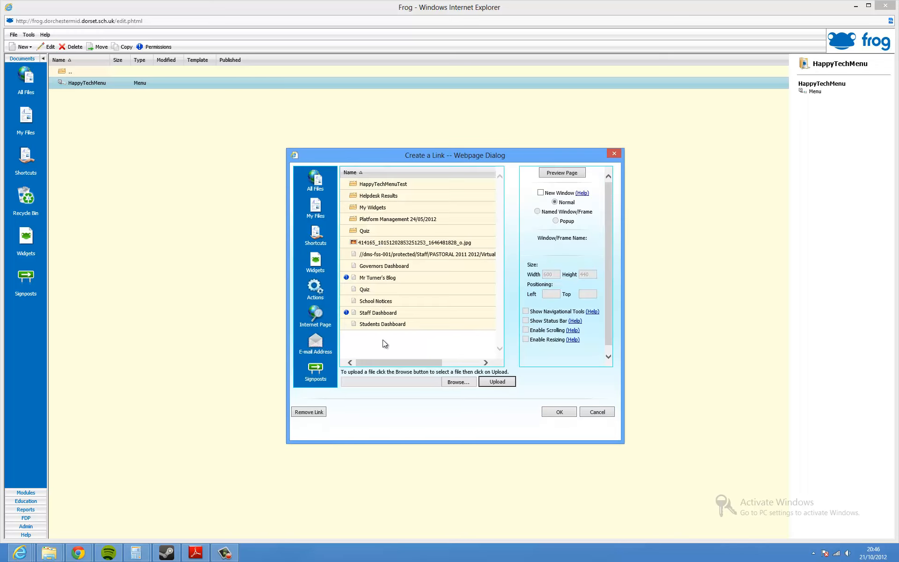
click(315, 288)
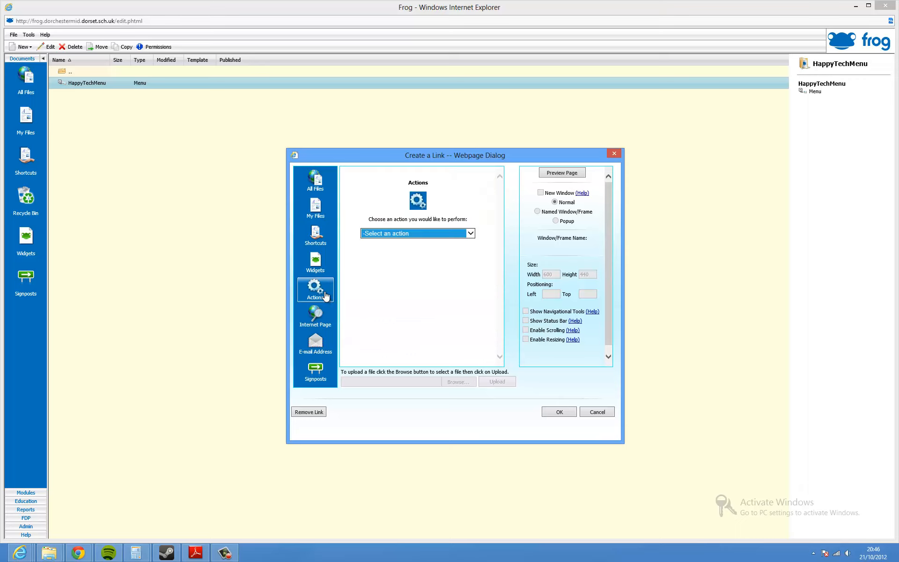
click(470, 233)
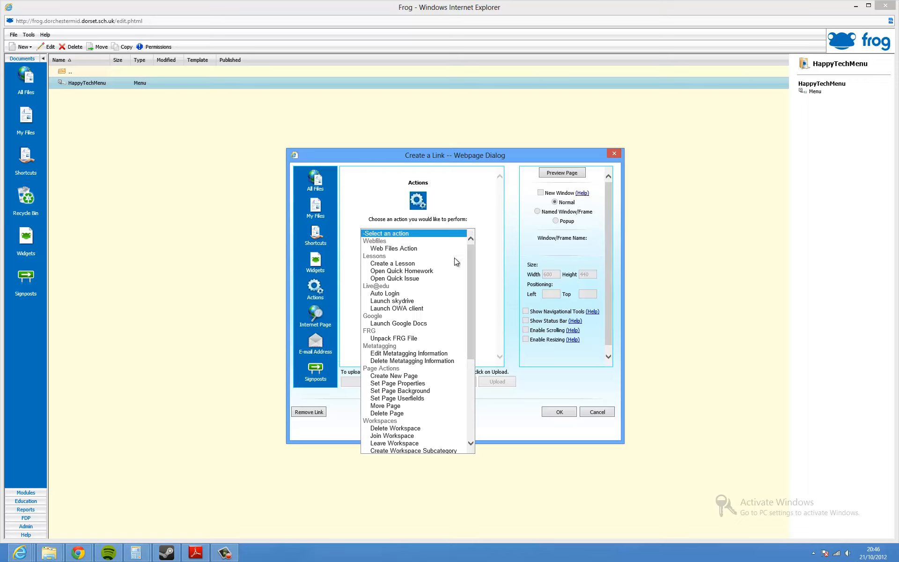
scroll(443, 287, down, 3)
scroll(443, 288, down, 4)
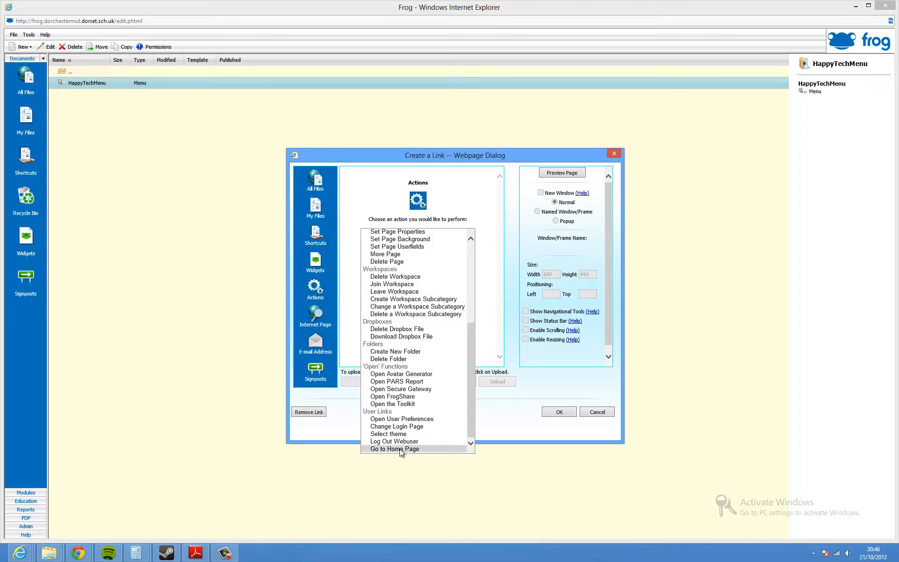
click(401, 448)
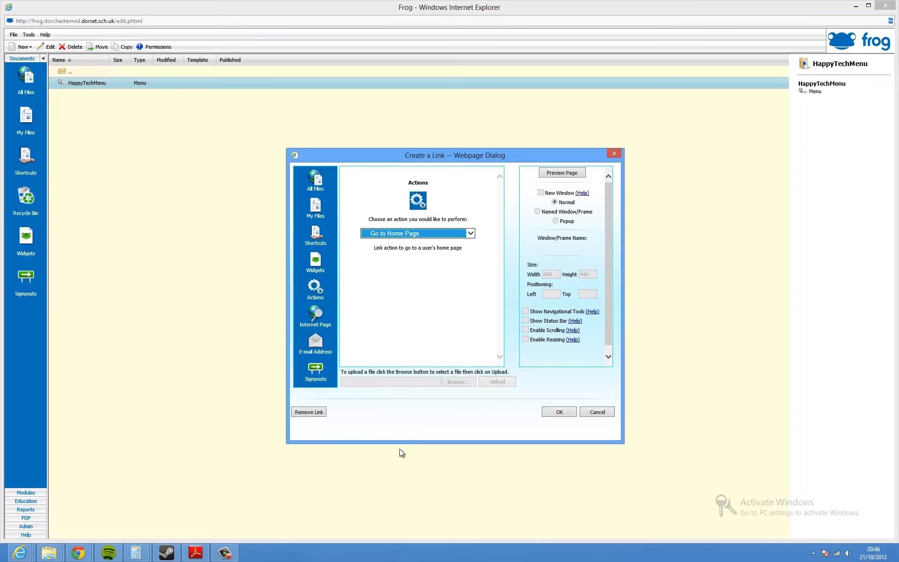
click(558, 412)
click(546, 386)
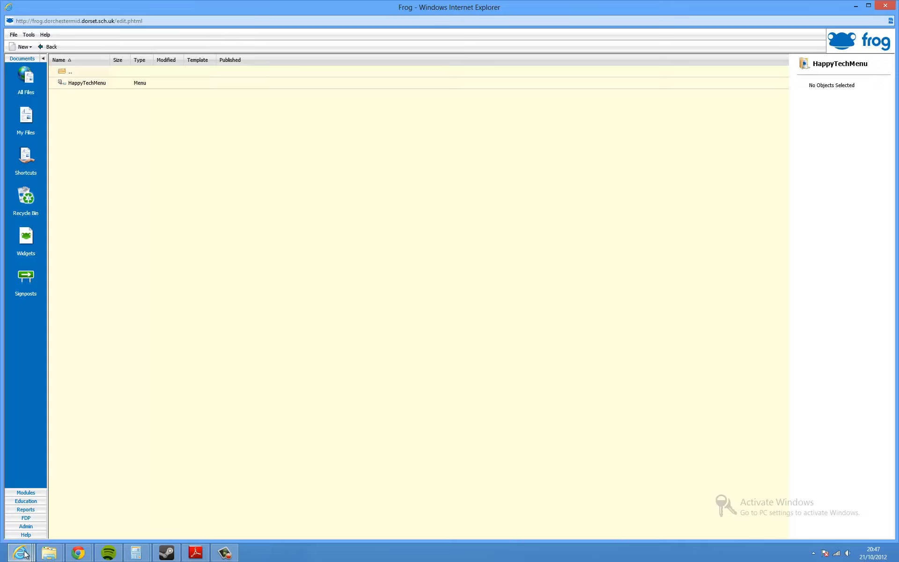
Reopen Page1 from the HappyTechMenuTest folder in the E-Portfolio window and test the Google and My Home links in its horizontal menu.
mouse_move(24, 548)
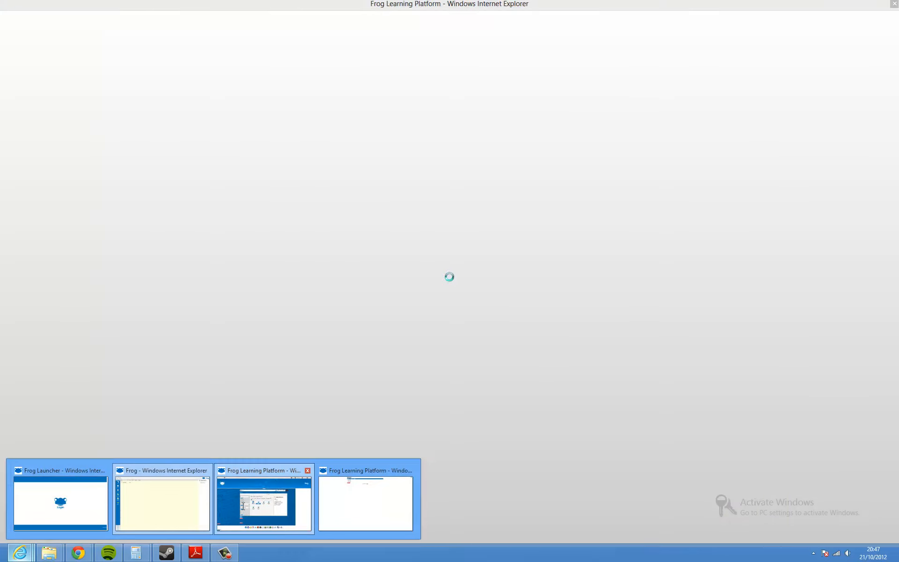
click(232, 505)
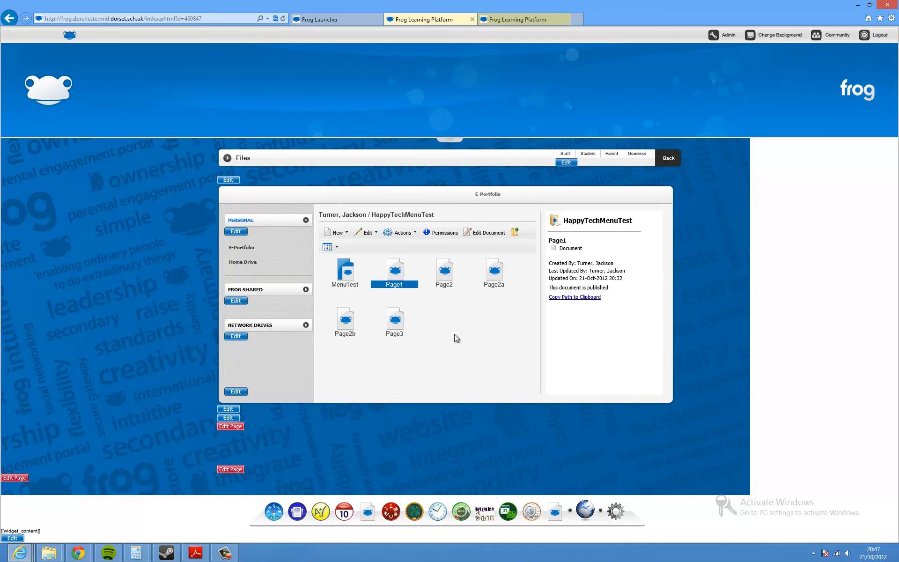
double_click(394, 276)
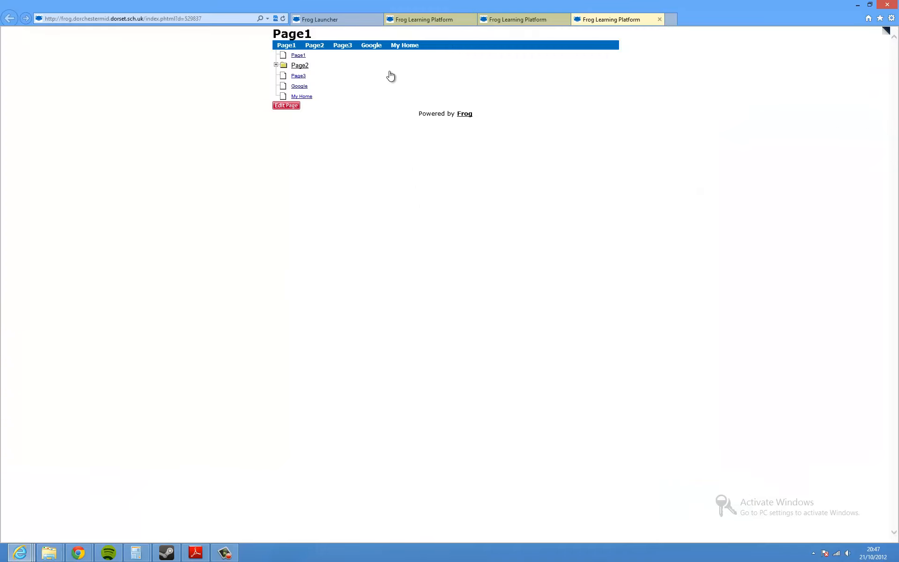
click(373, 47)
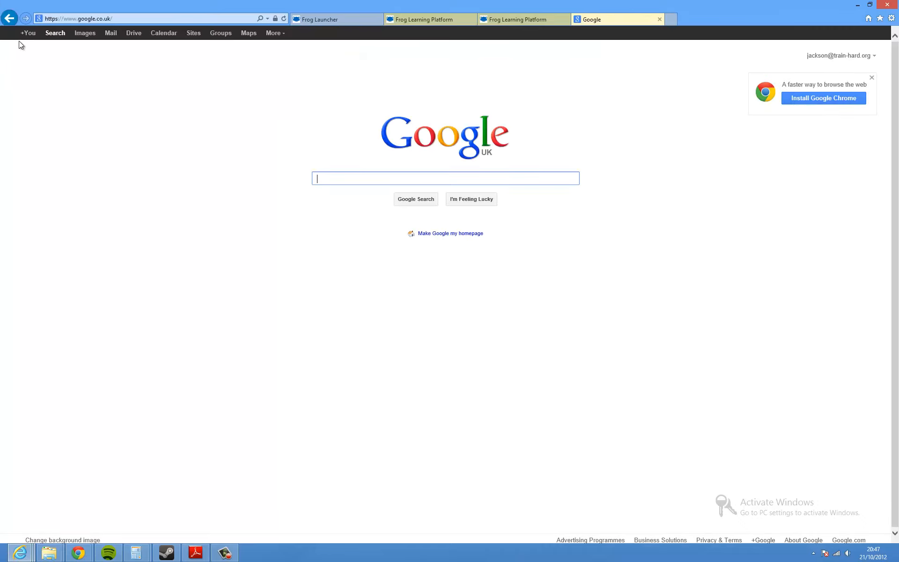
click(14, 19)
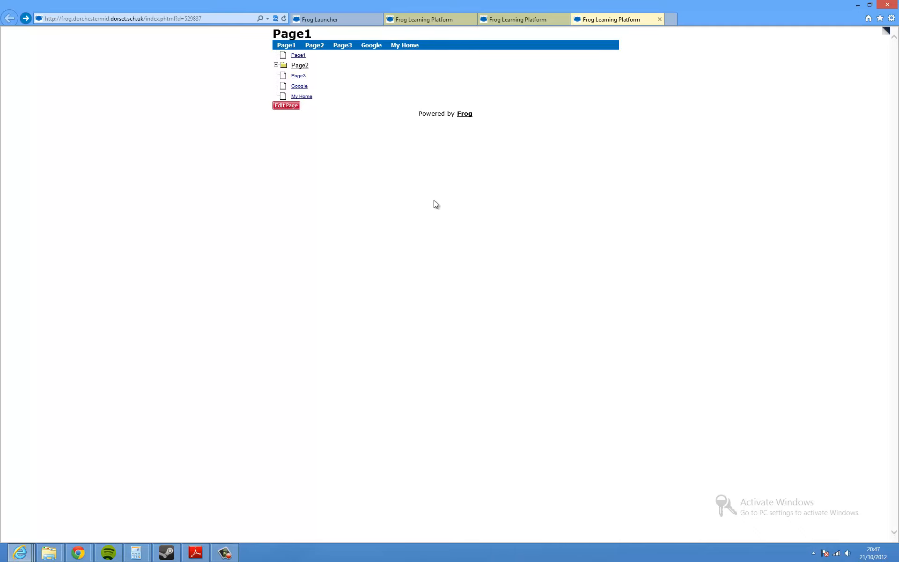
click(397, 47)
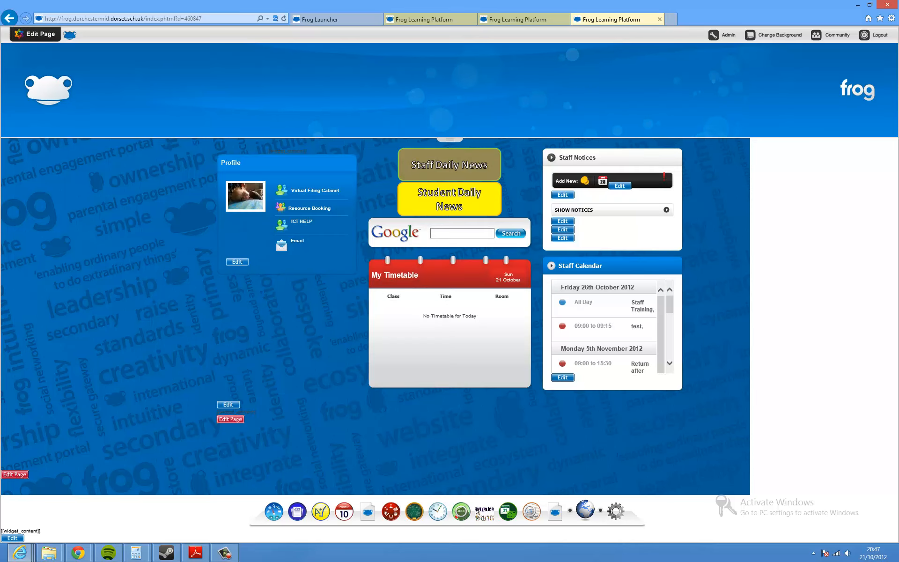
Switch to Paint, handwrite "Menu file" near the canvas's upper left, and draw a document outline with short list lines beneath it.
double_click(571, 33)
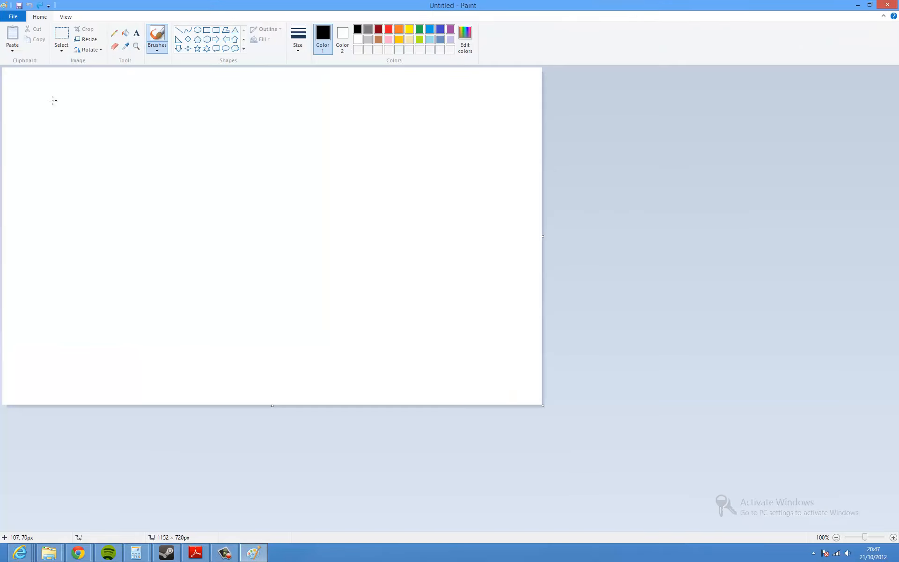
mouse_move(42, 119)
mouse_down()
mouse_move(45, 102)
mouse_move(85, 121)
mouse_move(104, 115)
mouse_move(114, 141)
mouse_move(122, 123)
mouse_up()
mouse_move(126, 119)
mouse_down()
mouse_move(135, 135)
mouse_move(140, 121)
mouse_move(145, 133)
mouse_up()
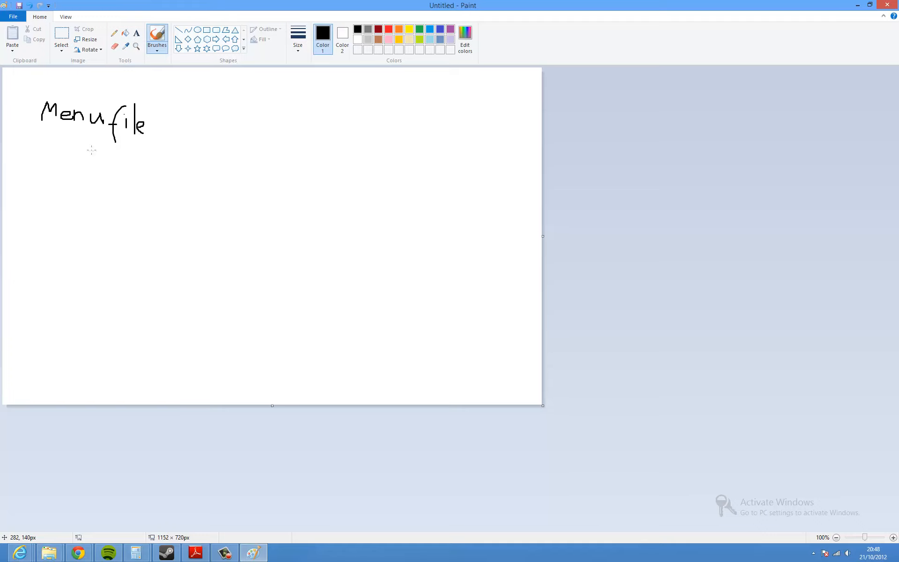
mouse_move(57, 165)
mouse_down()
mouse_move(80, 165)
mouse_move(70, 176)
mouse_move(81, 204)
mouse_move(49, 193)
mouse_move(46, 237)
mouse_move(89, 237)
mouse_move(101, 155)
mouse_move(53, 156)
mouse_move(57, 142)
mouse_move(78, 150)
mouse_up()
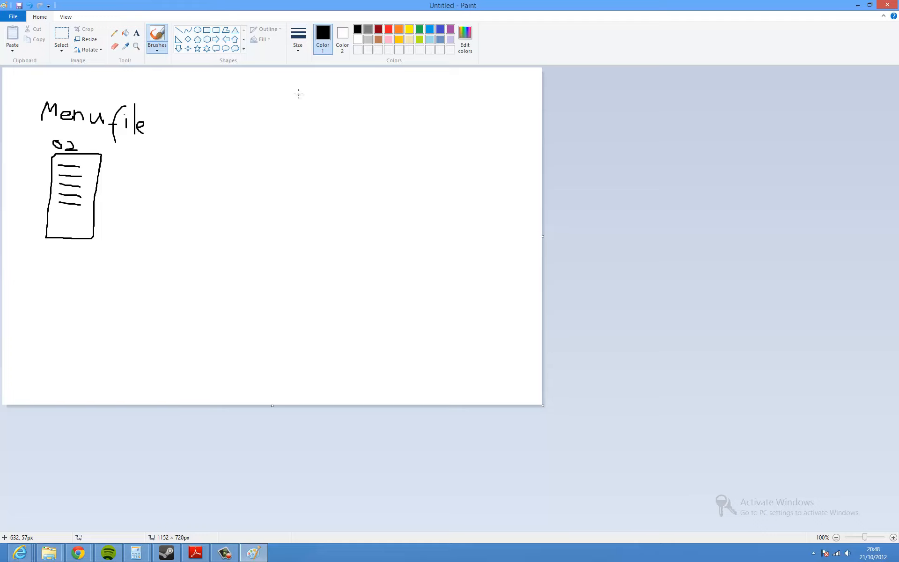
Draw three page rectangles on the right half of the canvas, each with a narrow menu bar near its upper edge.
mouse_move(299, 94)
mouse_down()
mouse_move(298, 149)
mouse_move(341, 148)
mouse_move(375, 114)
mouse_move(346, 89)
mouse_move(299, 96)
mouse_move(328, 108)
mouse_move(362, 106)
mouse_move(305, 104)
mouse_up()
mouse_move(346, 167)
mouse_down()
mouse_move(351, 220)
mouse_move(425, 180)
mouse_move(402, 162)
mouse_move(345, 163)
mouse_move(354, 174)
mouse_move(411, 171)
mouse_move(354, 170)
mouse_up()
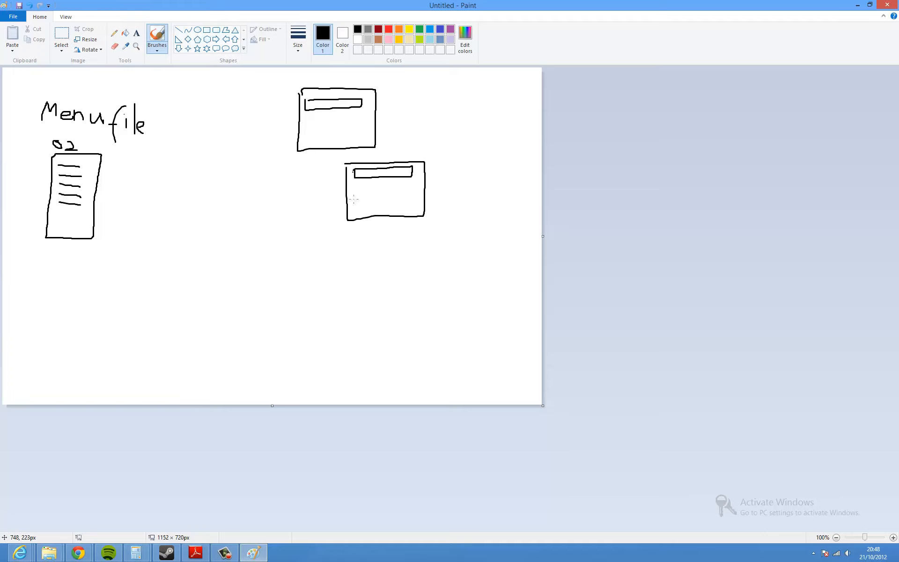
mouse_move(349, 244)
mouse_down()
mouse_move(349, 271)
mouse_move(405, 307)
mouse_move(428, 247)
mouse_move(347, 244)
mouse_move(389, 264)
mouse_move(417, 255)
mouse_move(354, 253)
mouse_up()
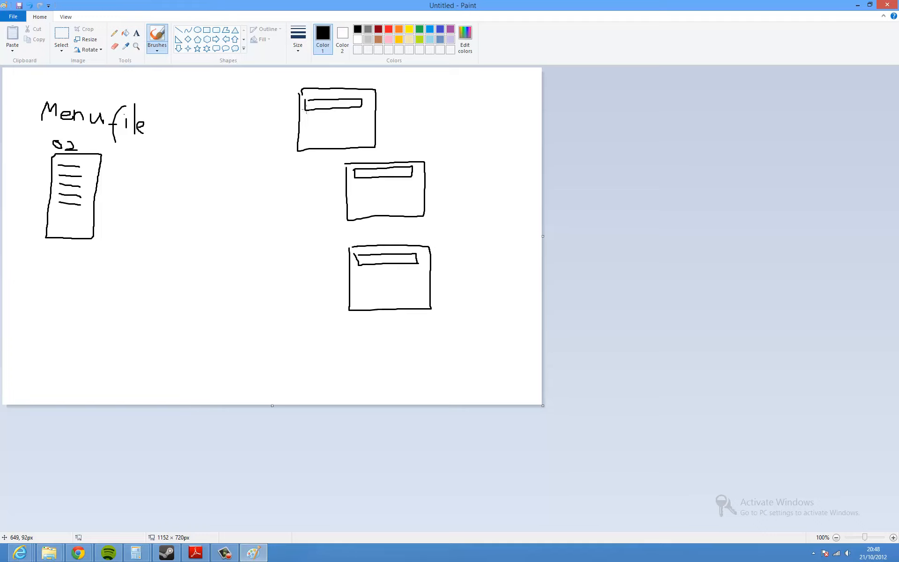
Draw an arrow from each page's menu bar to the menu file document, and add one more list line to the document.
mouse_move(306, 109)
mouse_down()
mouse_move(93, 178)
mouse_move(114, 185)
mouse_up()
mouse_move(361, 175)
mouse_down()
mouse_move(98, 185)
mouse_move(117, 199)
mouse_up()
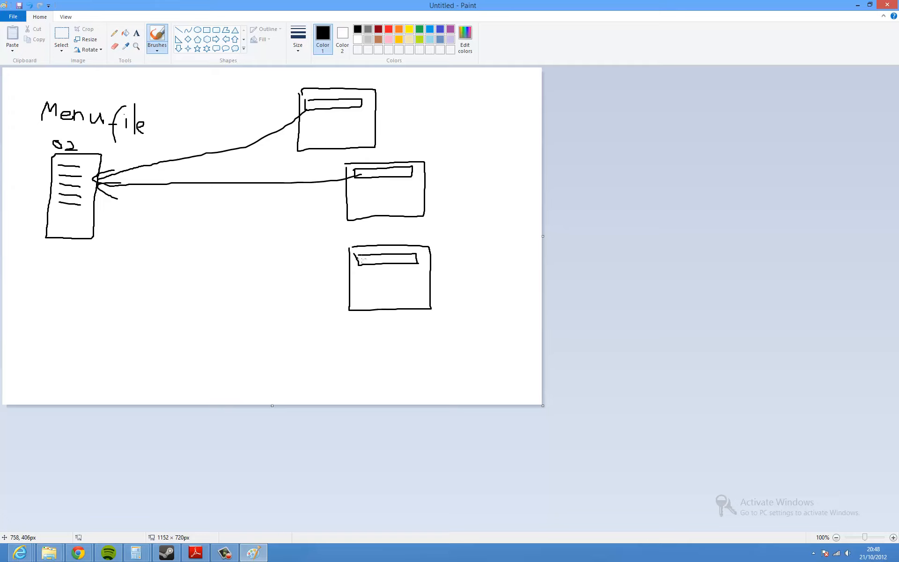
mouse_move(359, 263)
mouse_down()
mouse_move(226, 241)
mouse_move(131, 212)
mouse_move(111, 195)
mouse_move(98, 194)
mouse_move(110, 210)
mouse_move(82, 214)
mouse_up()
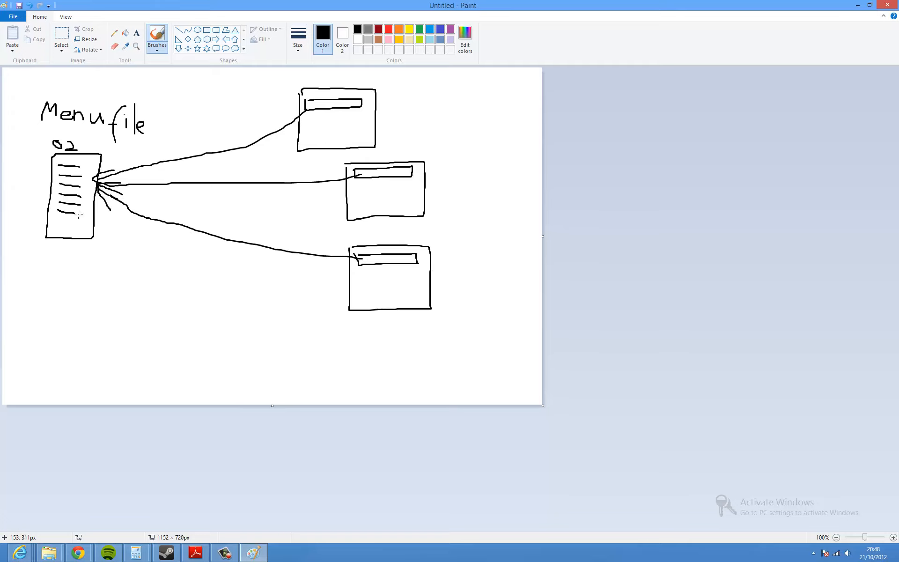
Erase the two lowest list lines from the menu file sketch, and minimize Paint.
click(114, 46)
mouse_move(84, 216)
mouse_down()
mouse_move(65, 216)
mouse_move(57, 204)
mouse_move(63, 213)
mouse_up()
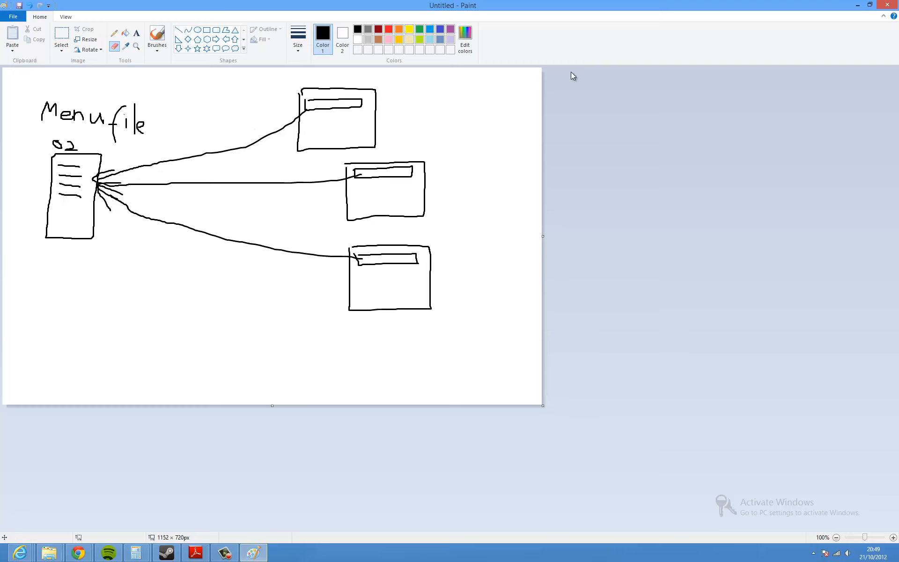
click(868, 6)
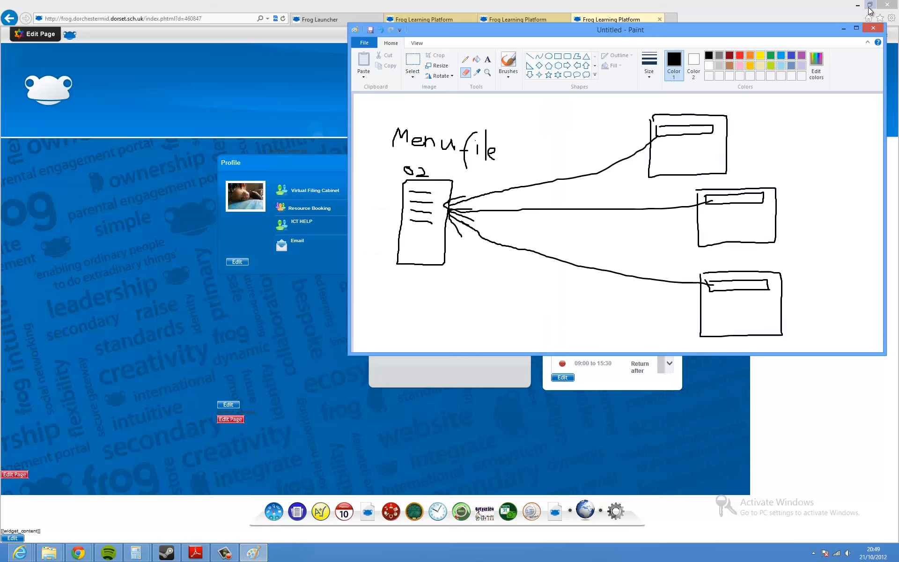
click(843, 28)
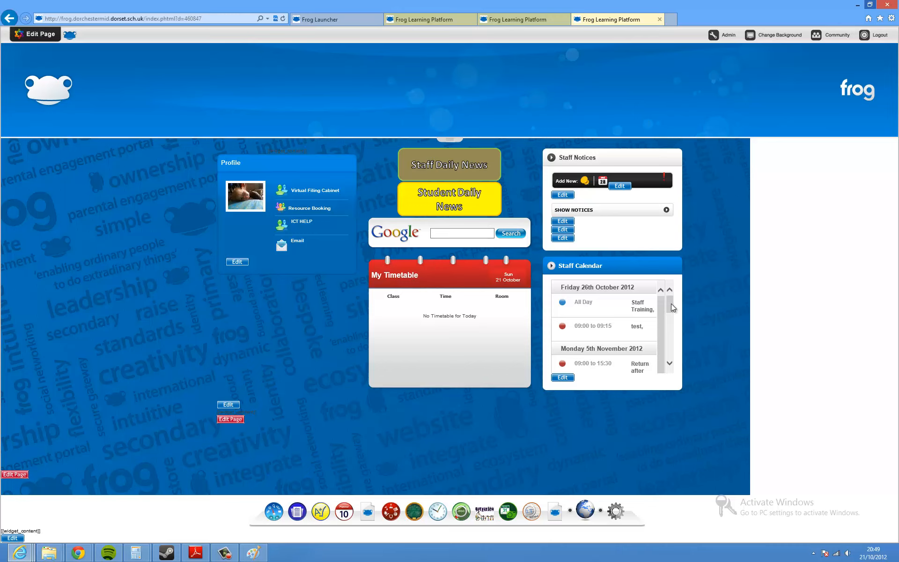
Return to the E-Portfolio browser window showing the HappyTechMenuTest folder.
mouse_move(670, 303)
mouse_down()
mouse_move(669, 315)
mouse_move(670, 301)
mouse_up()
click(20, 552)
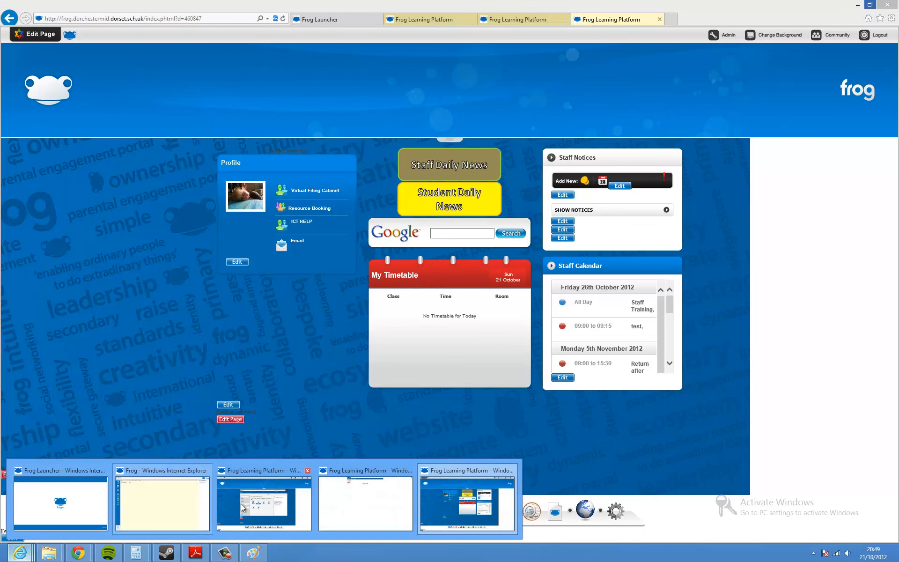
click(262, 509)
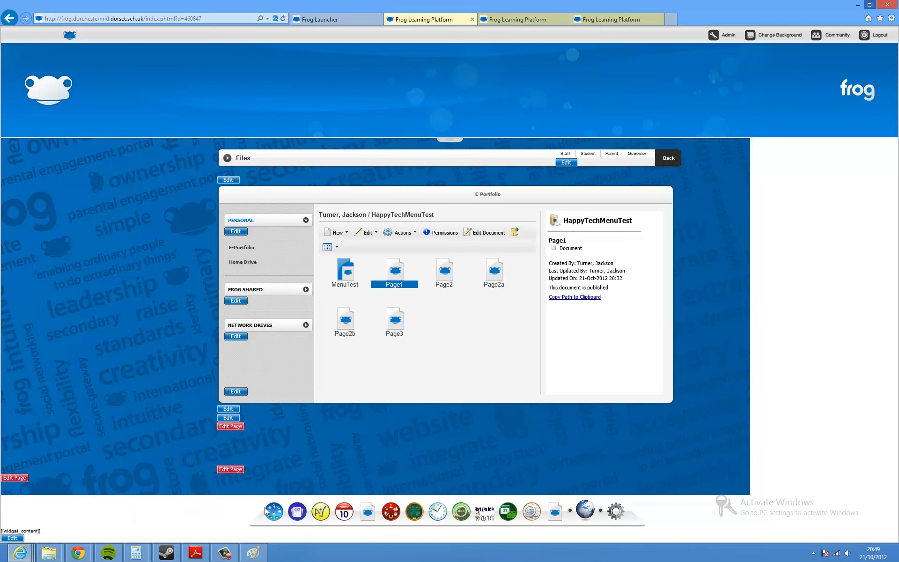